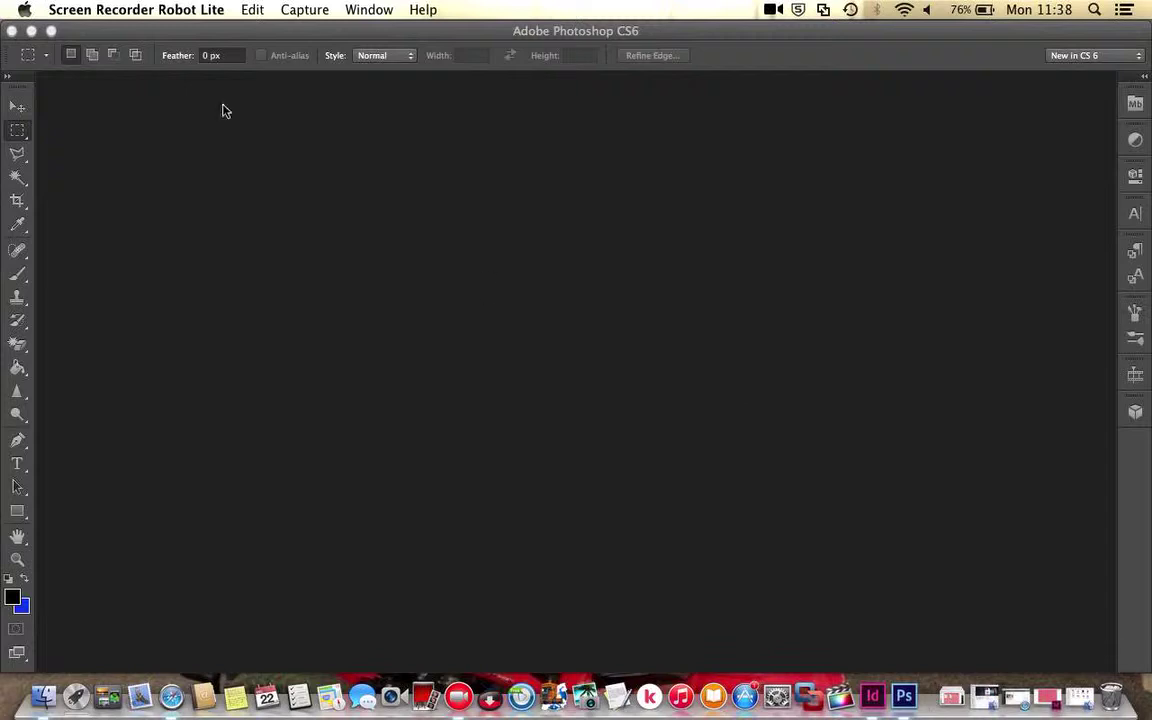
Step: Open ed-miliband.jpg from the creativefutureswork folder in Photoshop
left_click(205, 188)
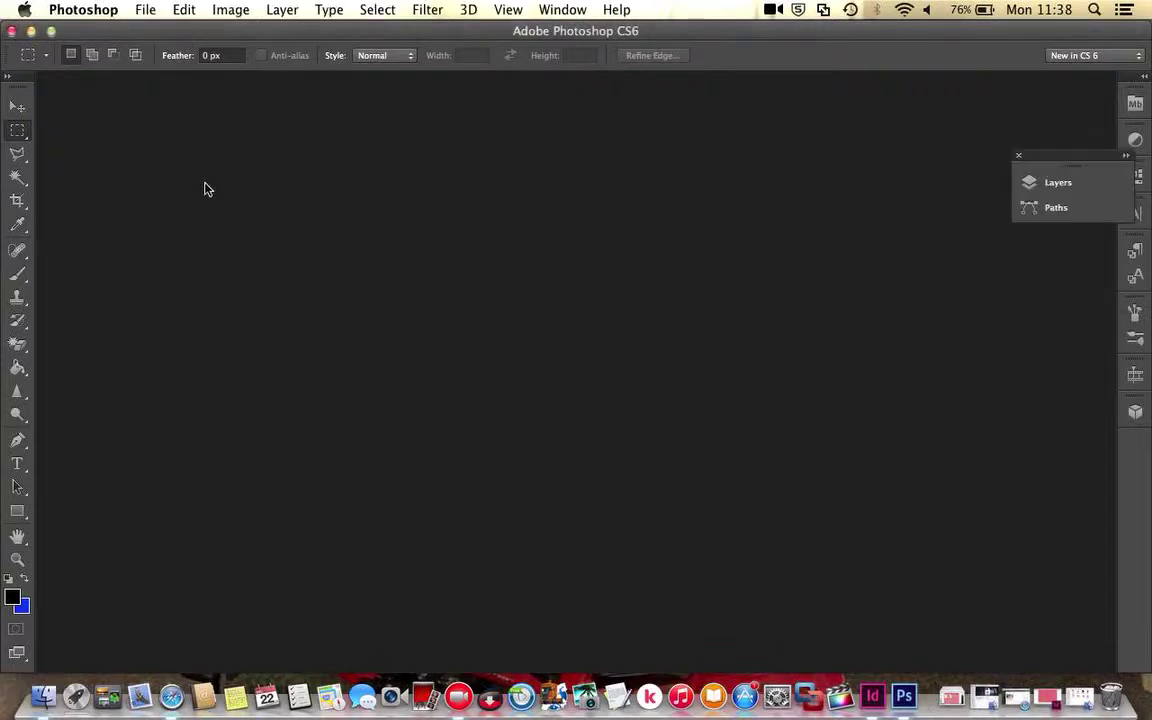
left_click(145, 10)
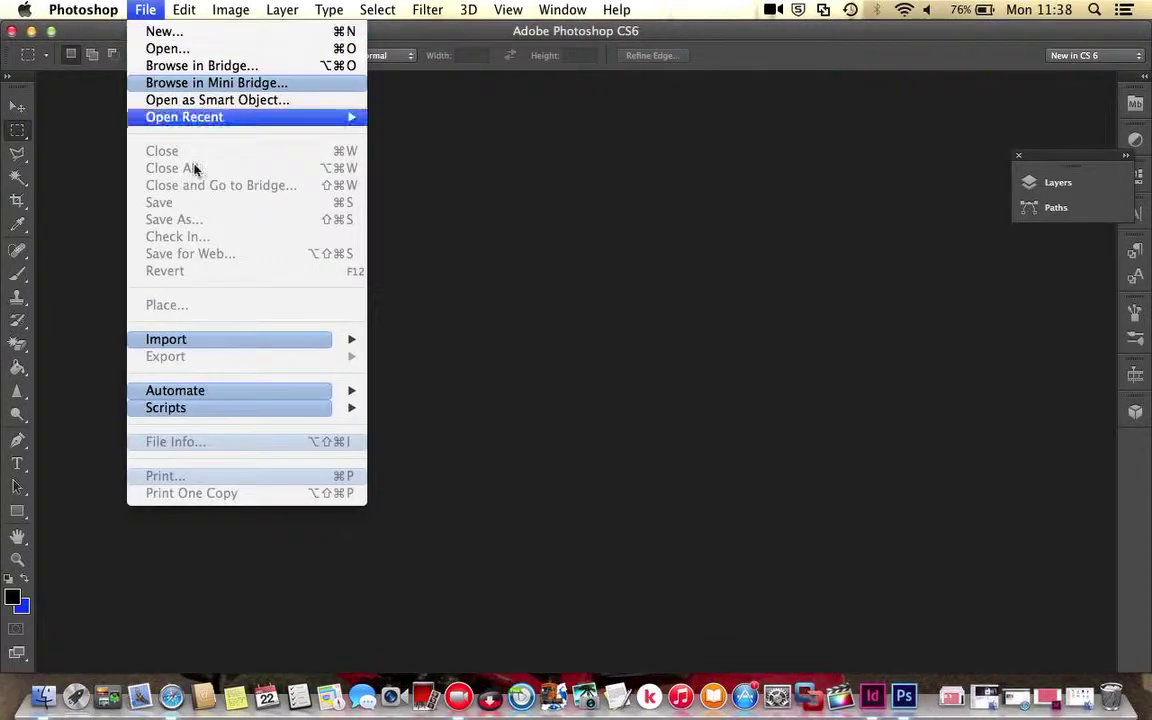
left_click(281, 52)
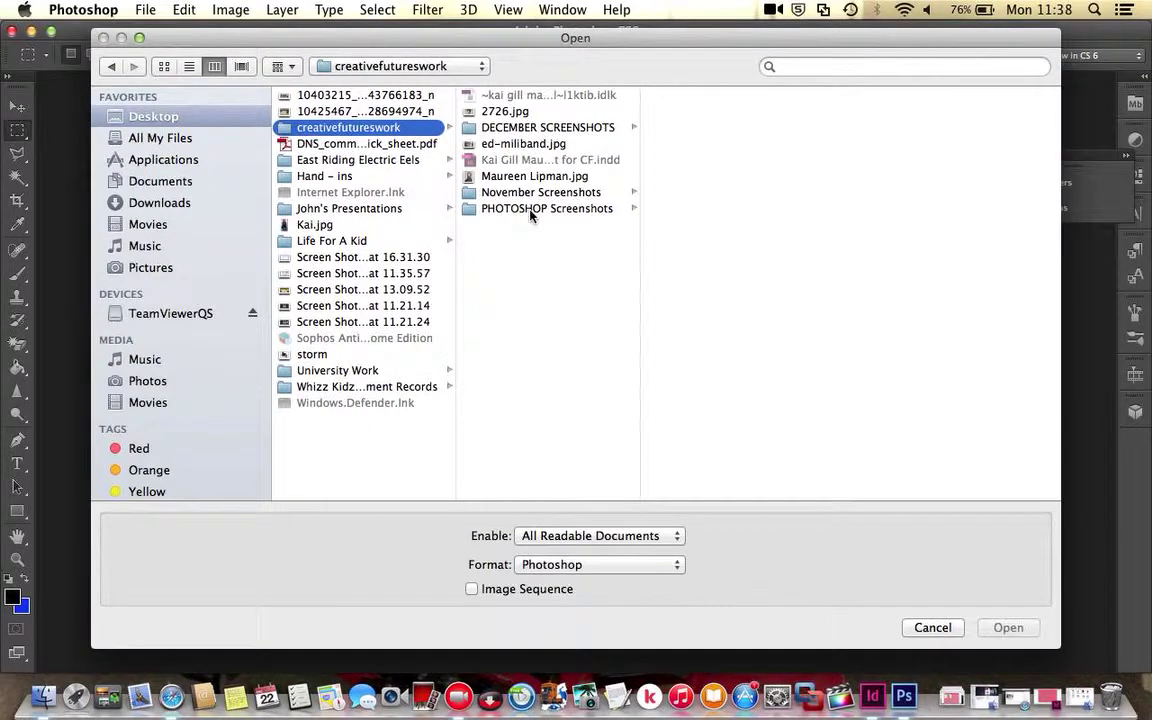
double_click(557, 145)
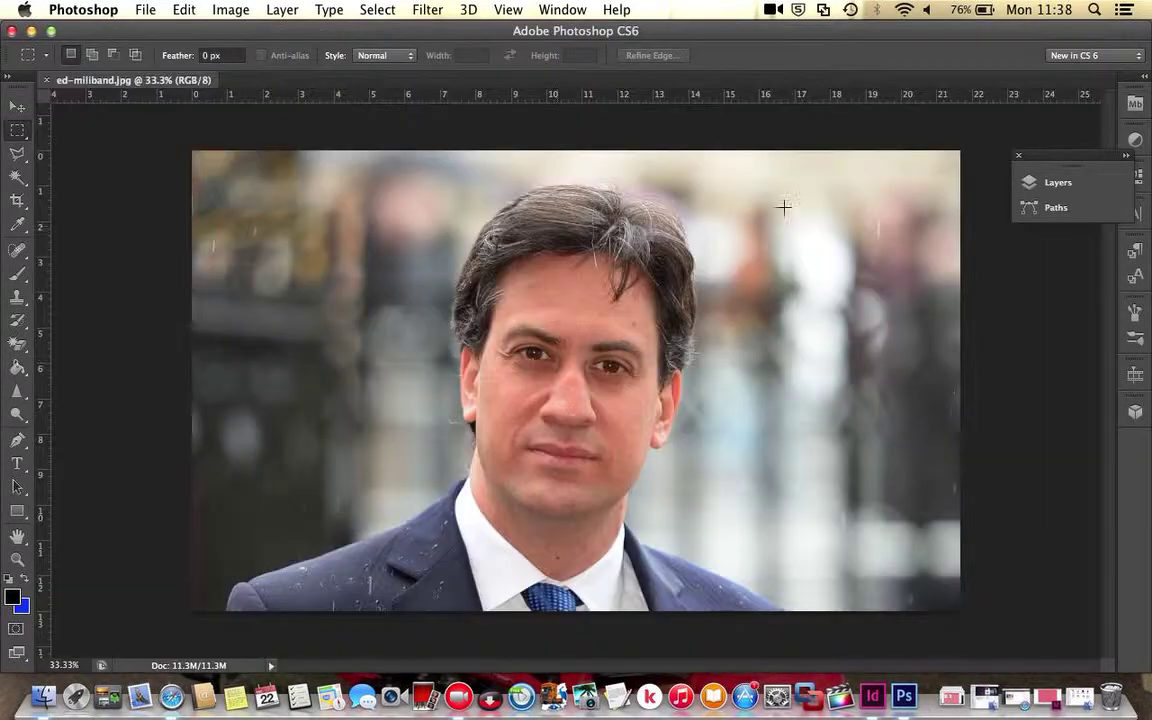
Step: Duplicate the Background layer to Background copy, then delete the original Background layer
left_click(1027, 184)
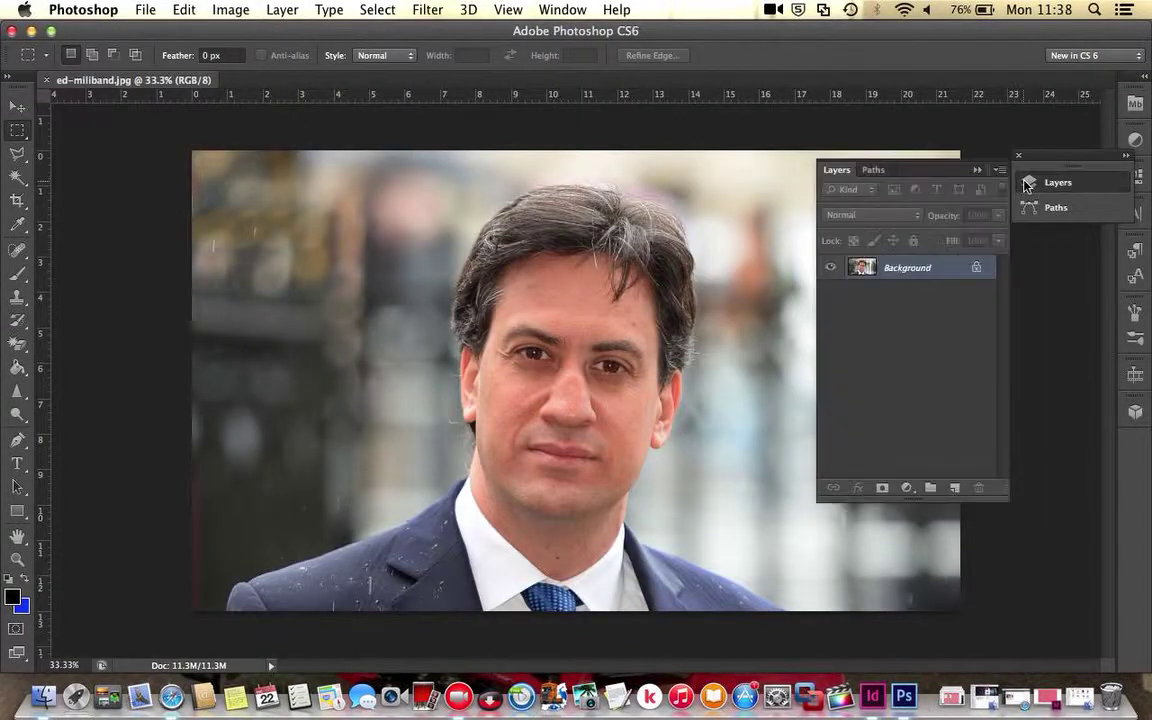
right_click(912, 272)
left_click(948, 302)
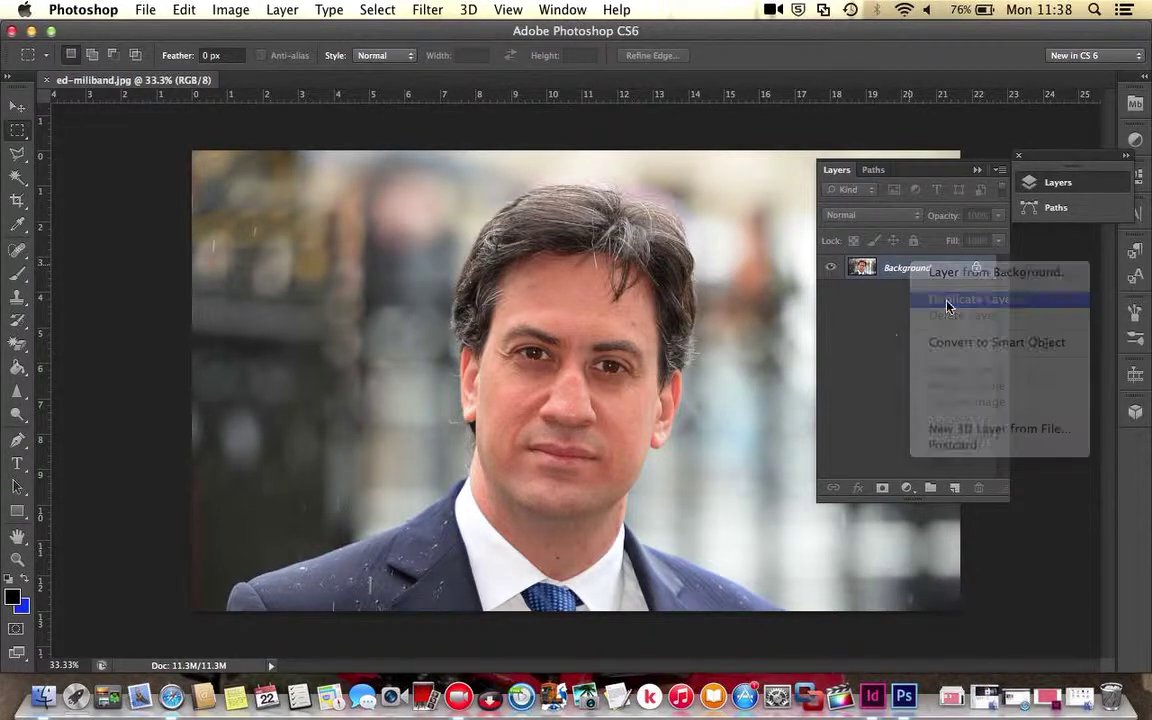
left_click(756, 260)
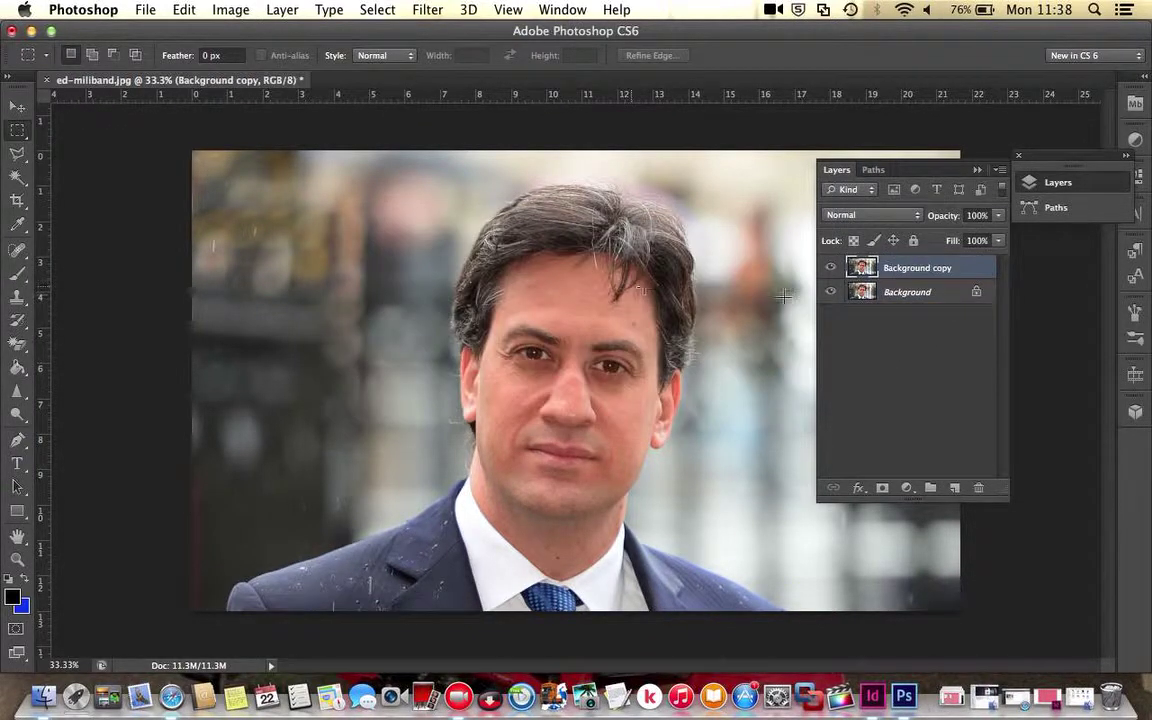
left_click(899, 295)
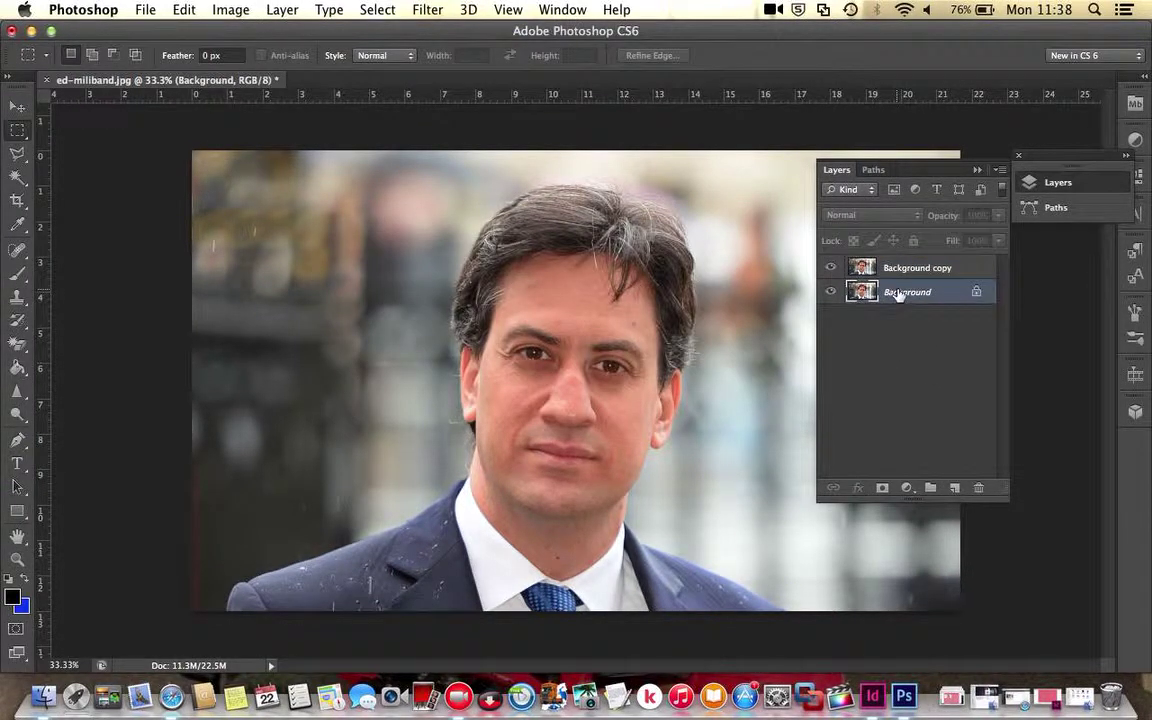
left_click(976, 487)
left_click(708, 266)
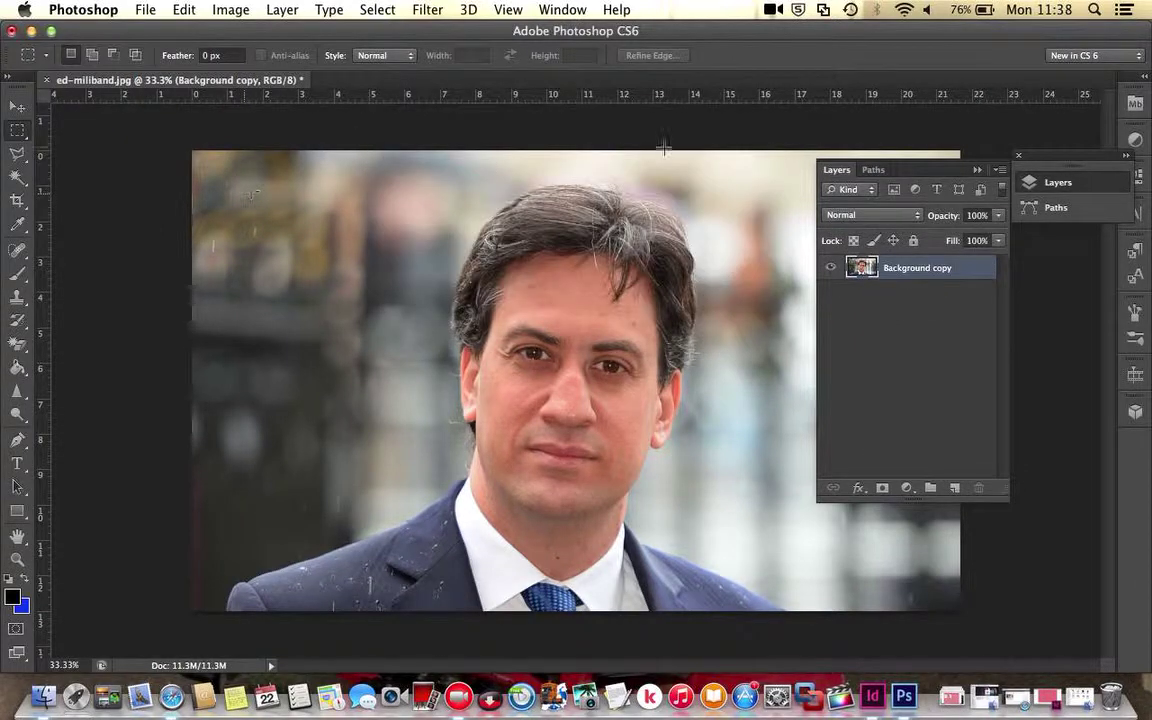
left_click(977, 170)
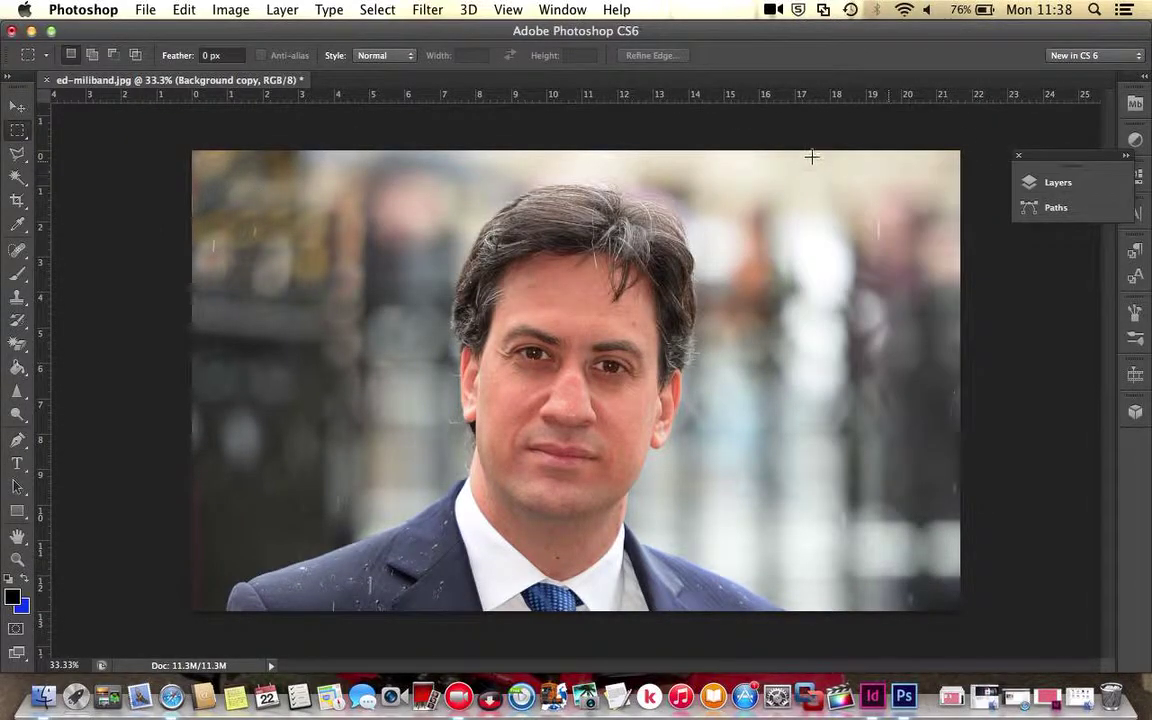
Step: Erase the right-hand strip of the photo to transparency, including a thin sliver beside it
left_click_drag(800, 150, 1000, 643)
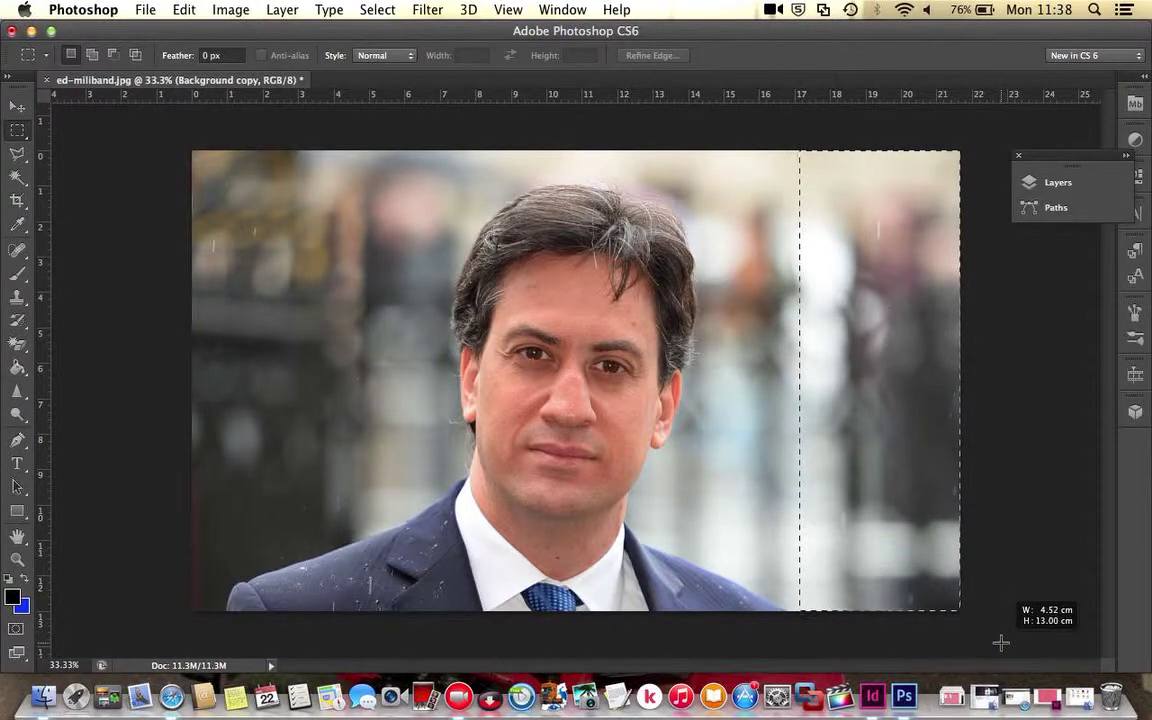
key("Delete")
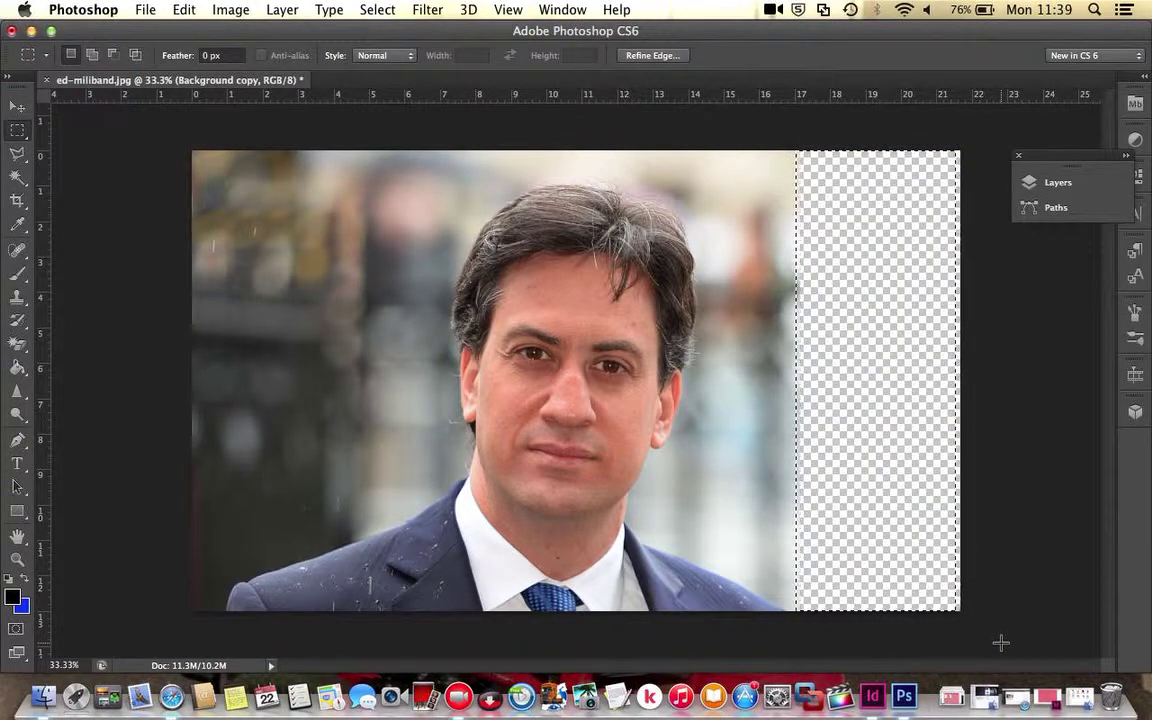
key("shift+Left")
key("Delete")
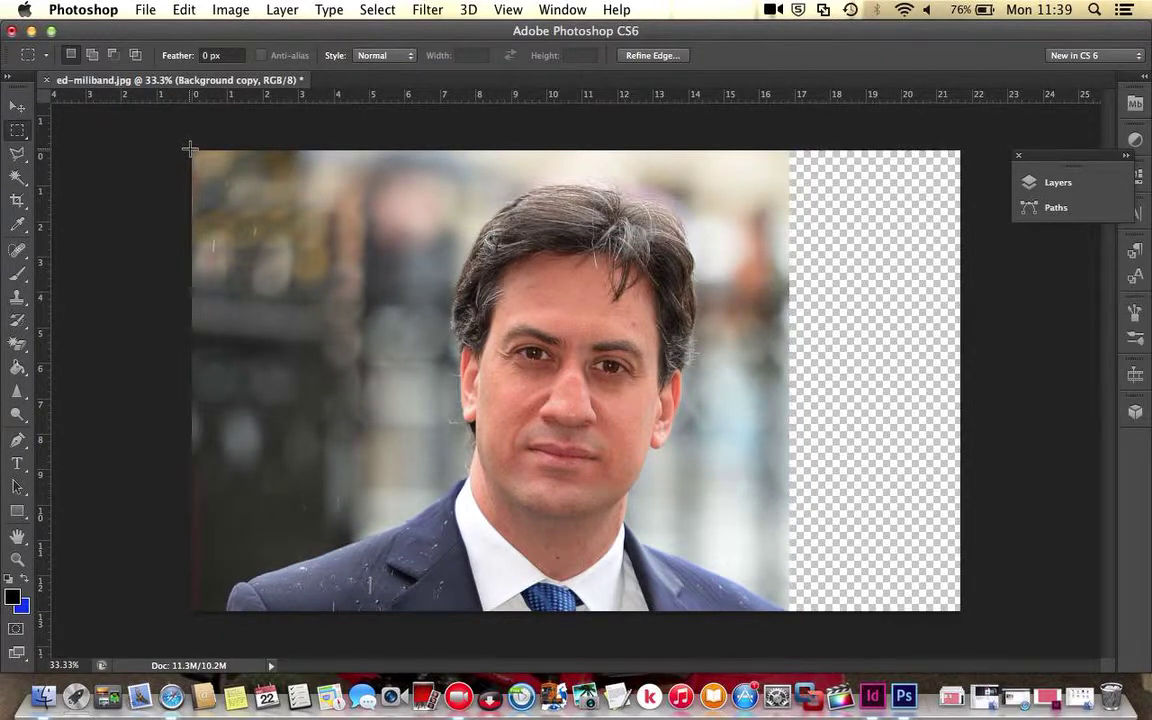
Step: Erase the upper-left block of blurred background to transparency
mouse_move(192, 151)
left_mouse_down()
mouse_move(375, 245)
mouse_move(416, 504)
left_mouse_up()
key("Delete")
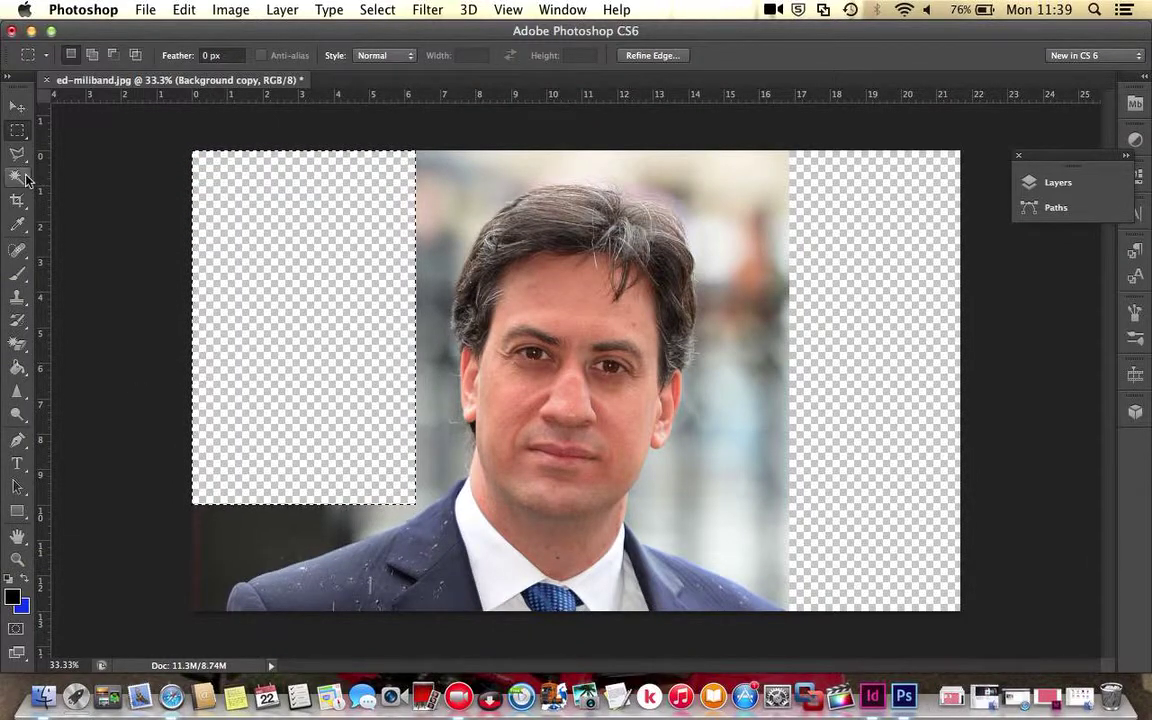
left_click(16, 180)
Step: Erase the background patches left of the shoulder, face, jaw and above-left of the head
left_click(226, 560)
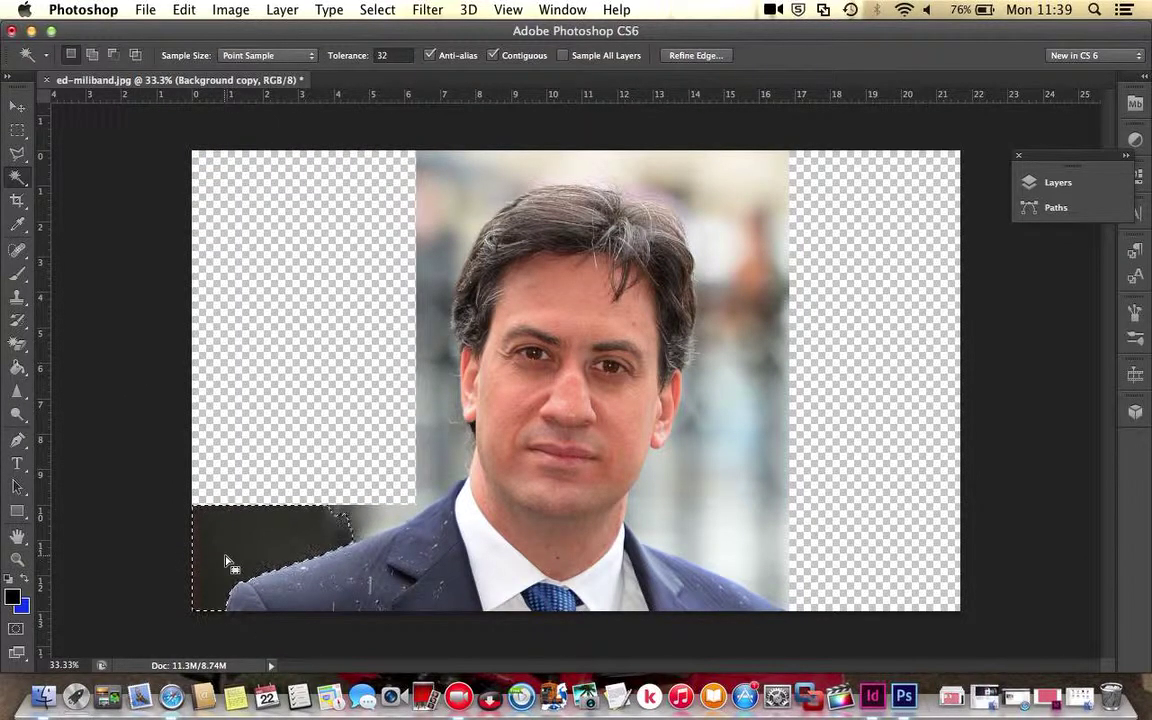
left_click(342, 515)
key("Delete")
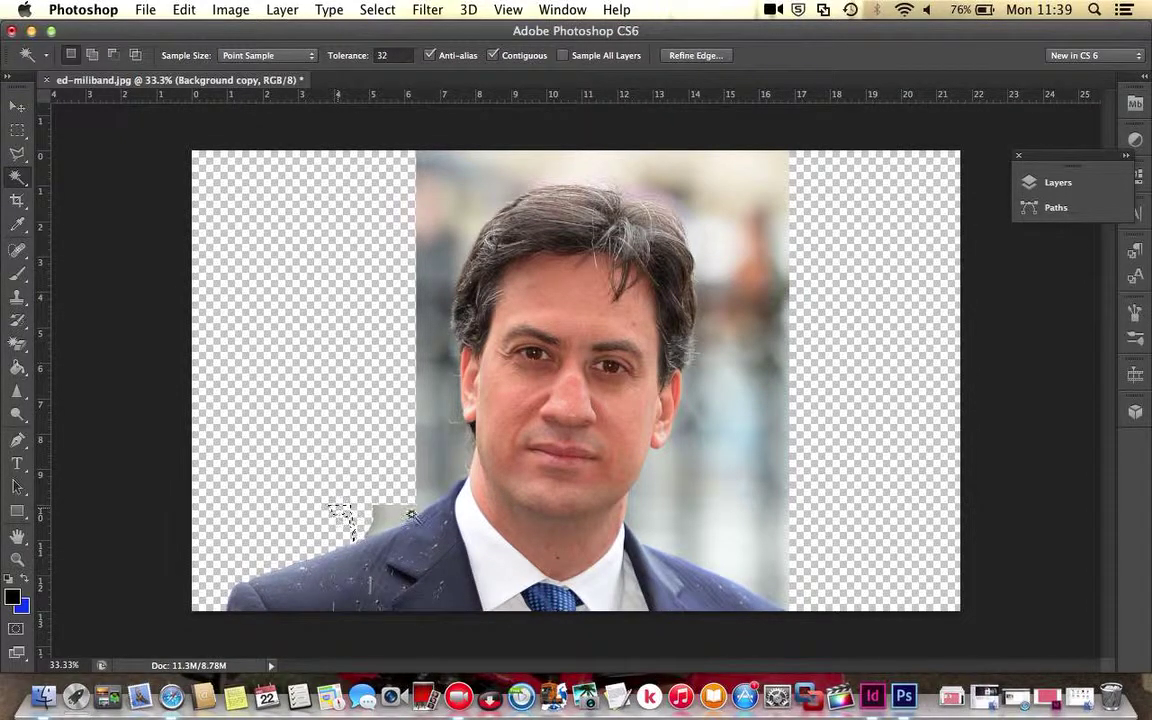
left_click(447, 468)
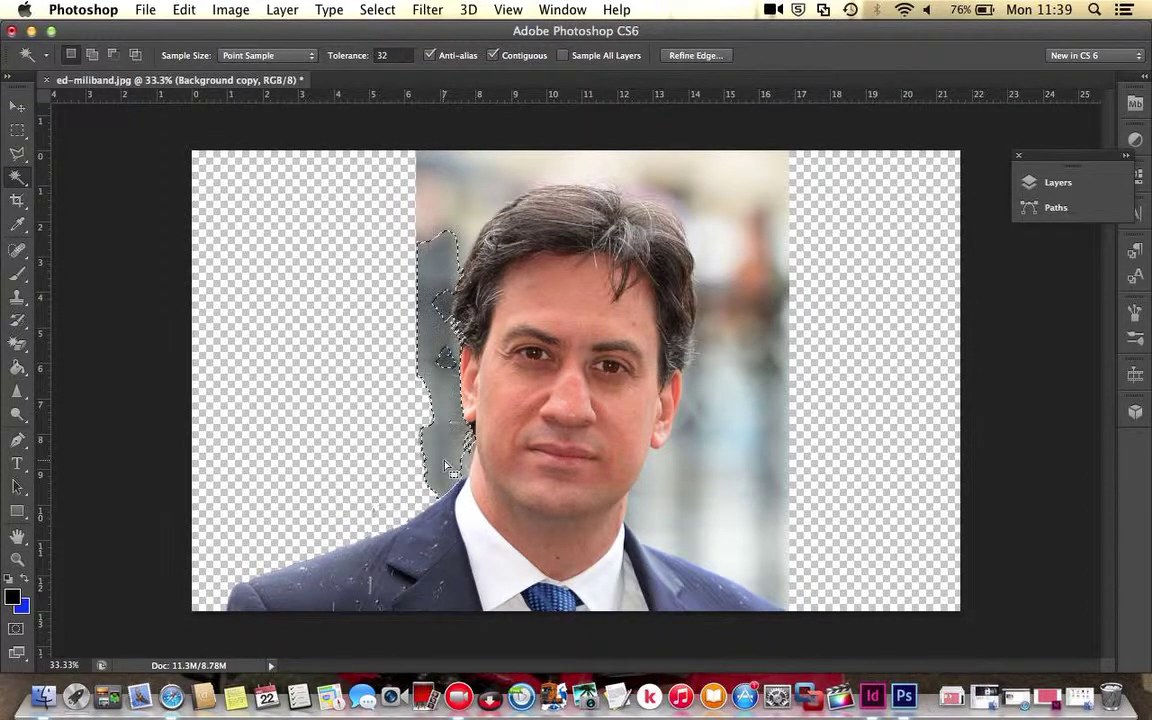
key("Delete")
left_click(468, 455)
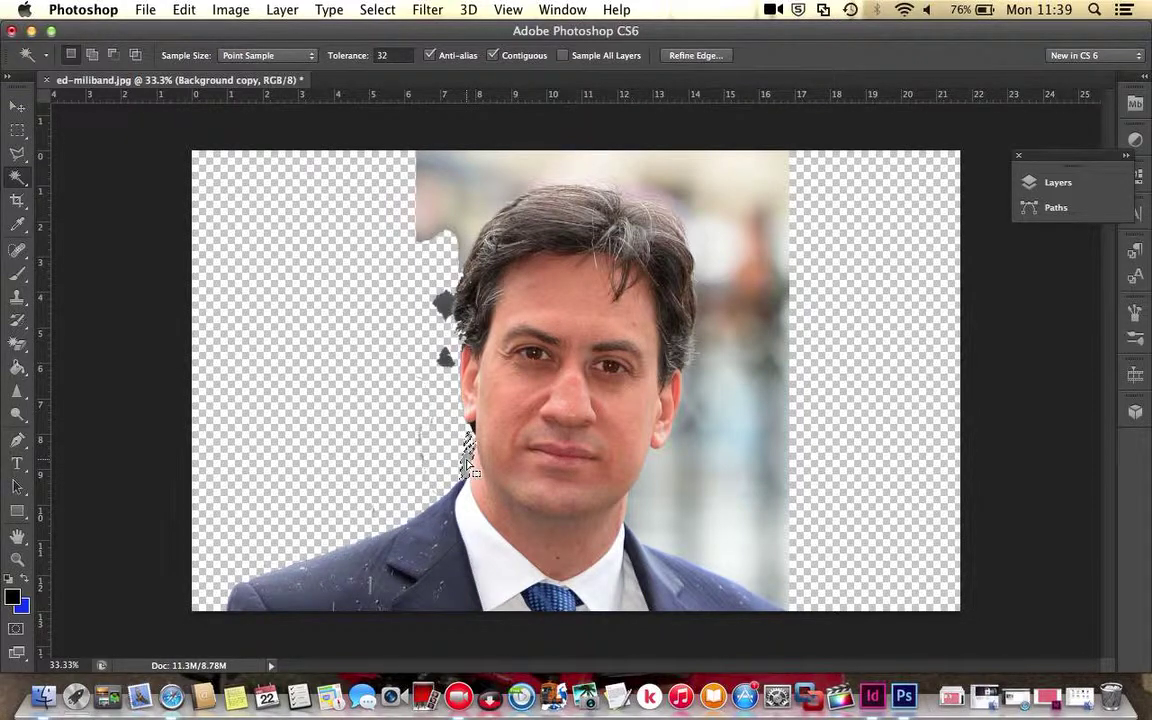
left_click(452, 186)
key("Delete")
left_click(483, 228)
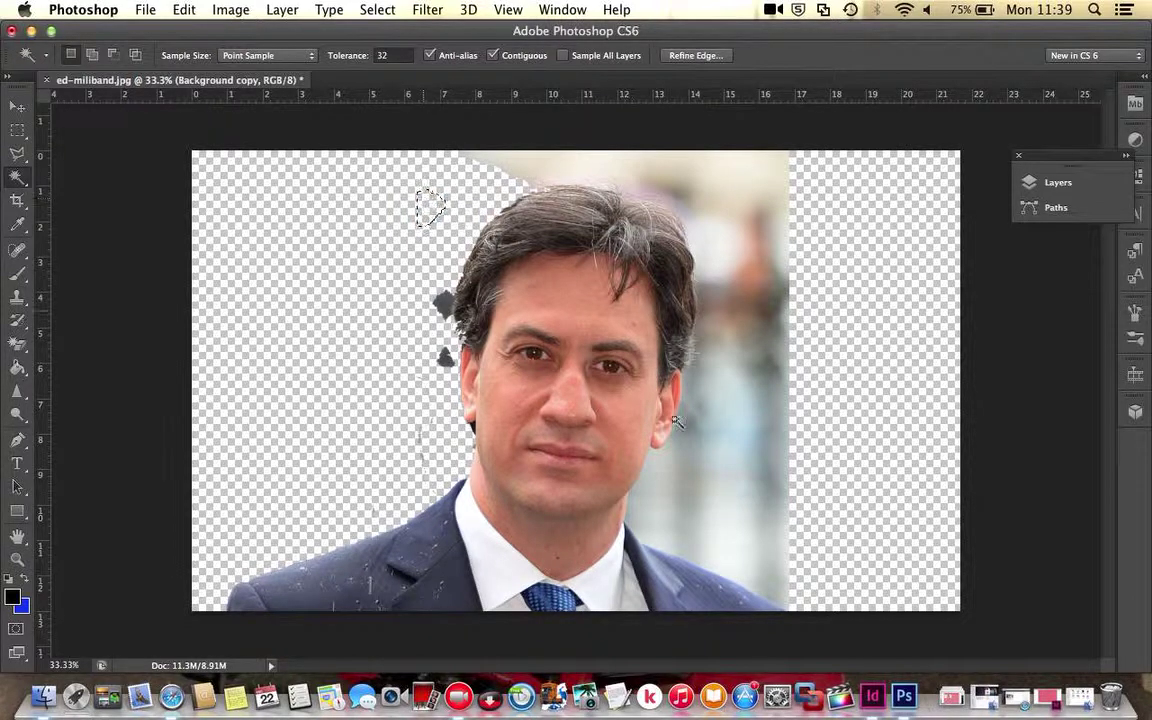
Step: Erase the background right of the face, right of the collar and at the shoulder edge
left_click(699, 474)
key("Delete")
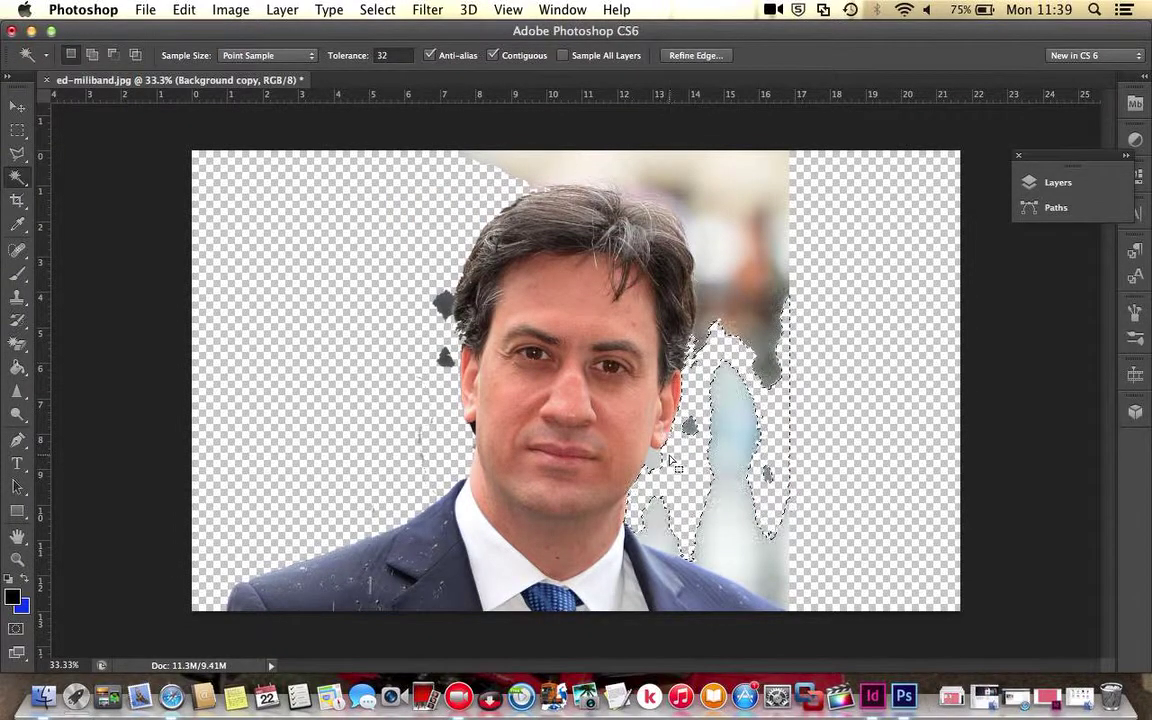
key("super+d")
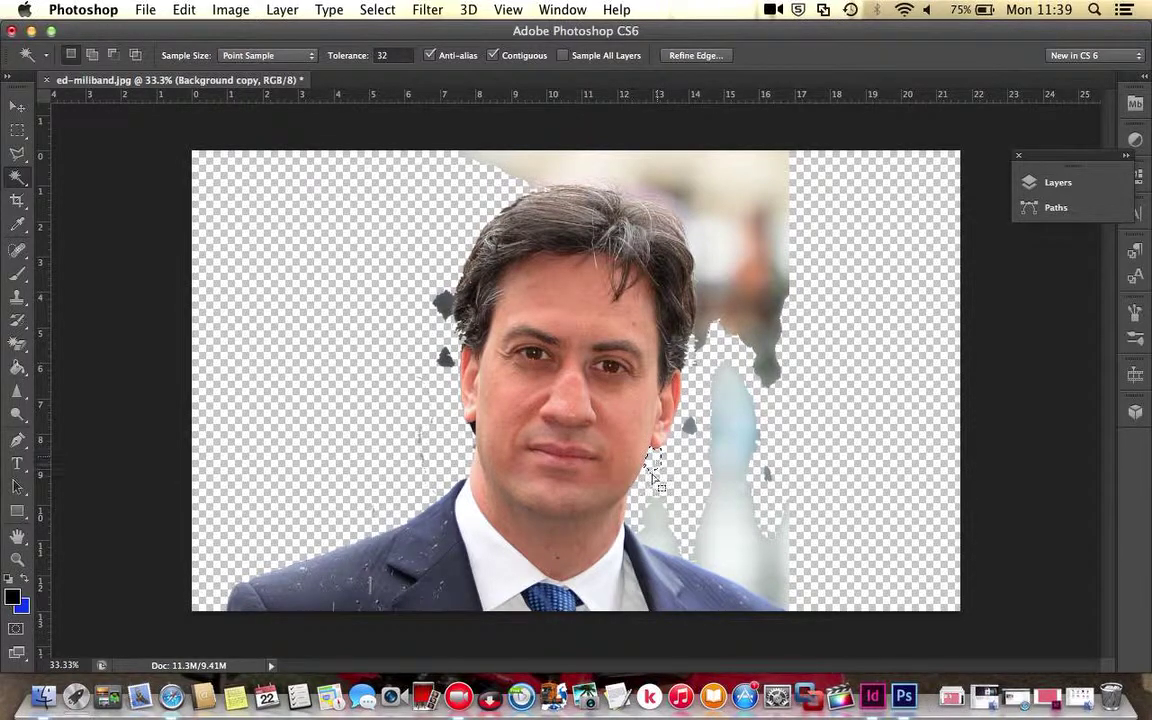
left_click(750, 550)
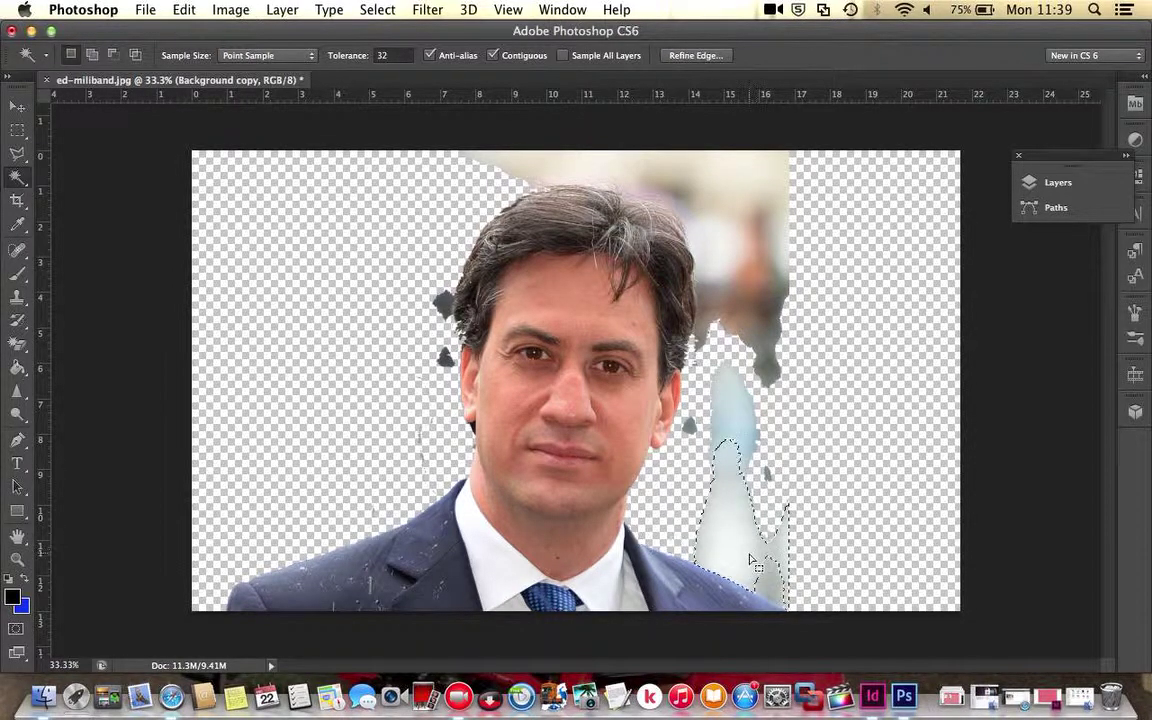
key("Delete")
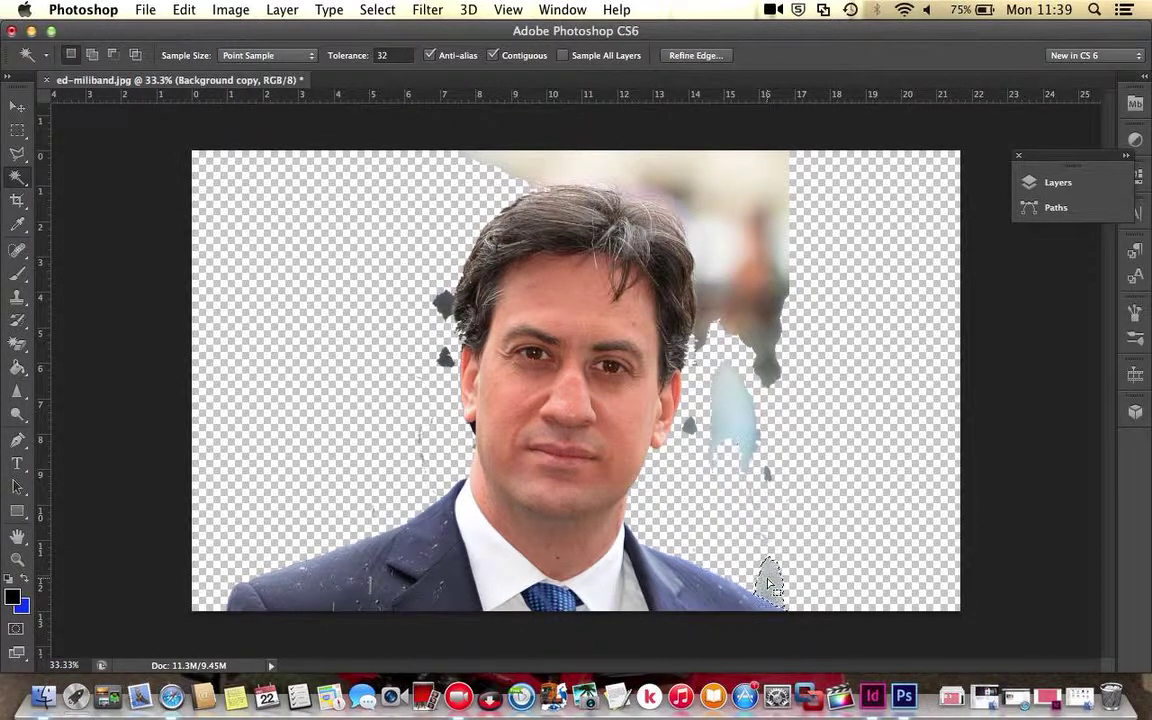
left_click(768, 582)
key("Delete")
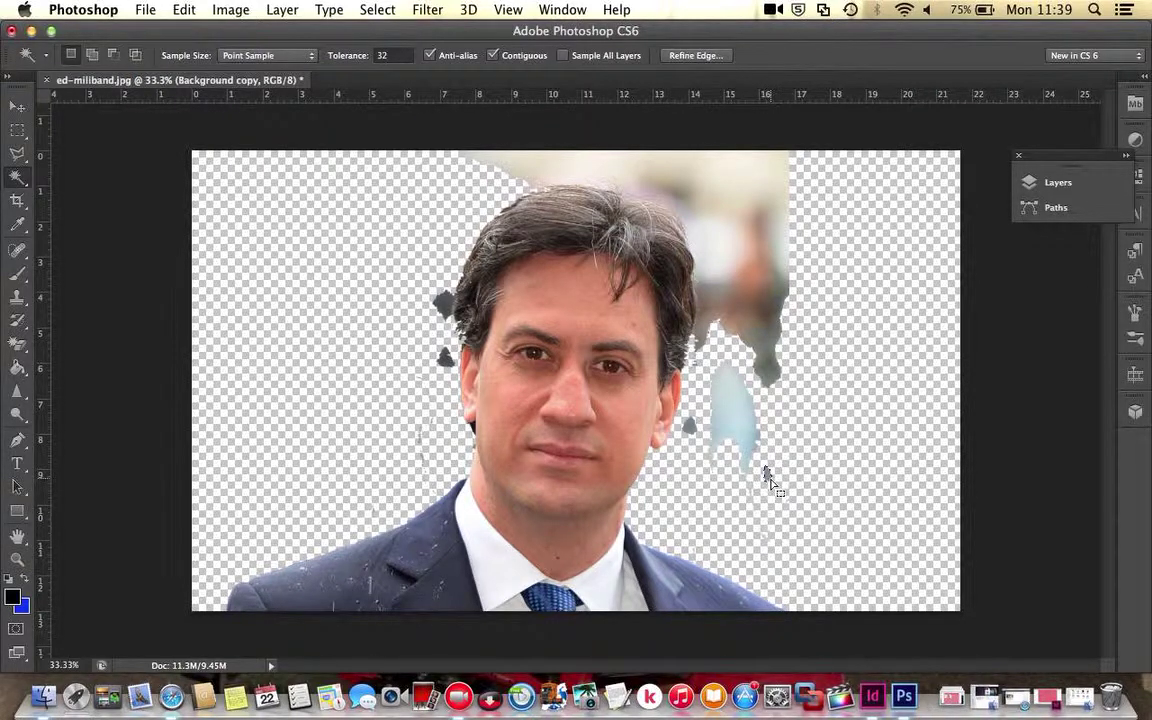
Step: Erase the light-blue, grey and beige blobs right of the face and above the head
left_click(735, 420)
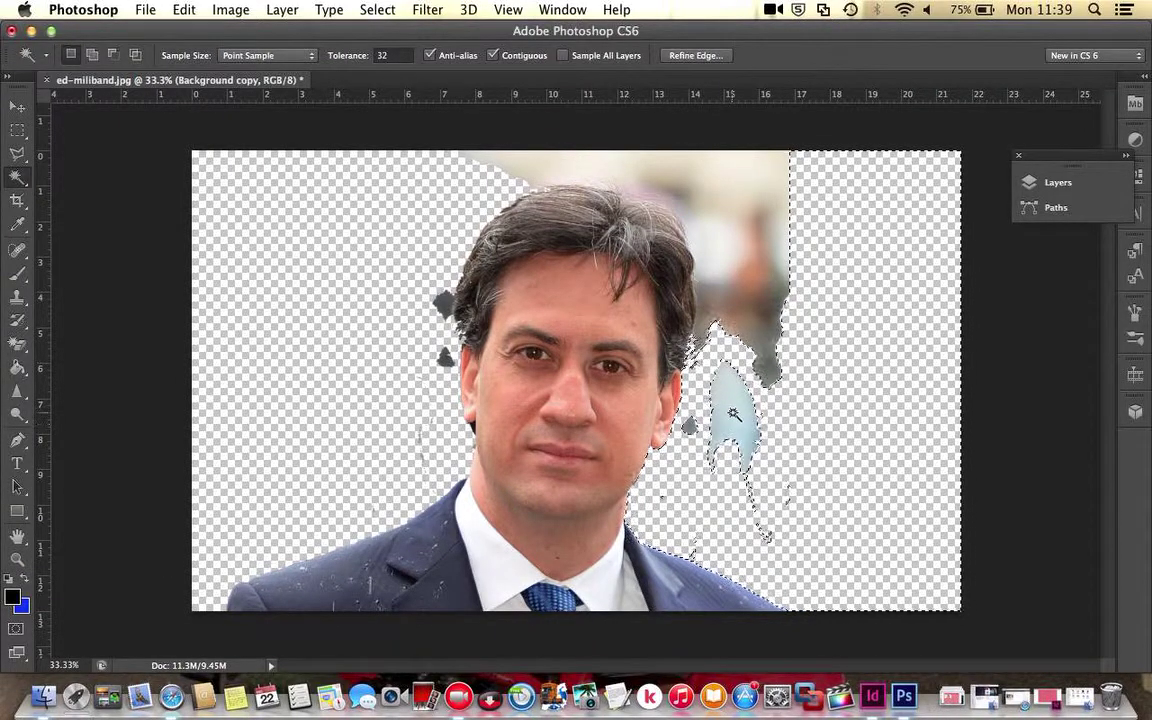
key("Delete")
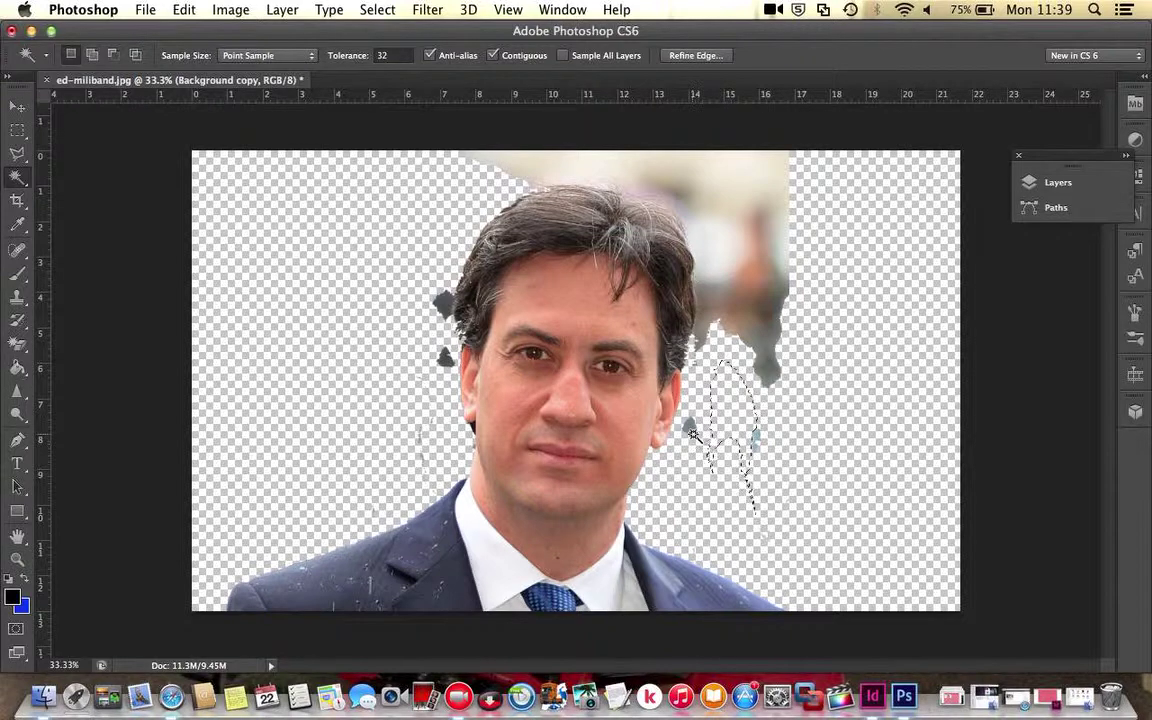
key("super+d")
left_click(715, 300)
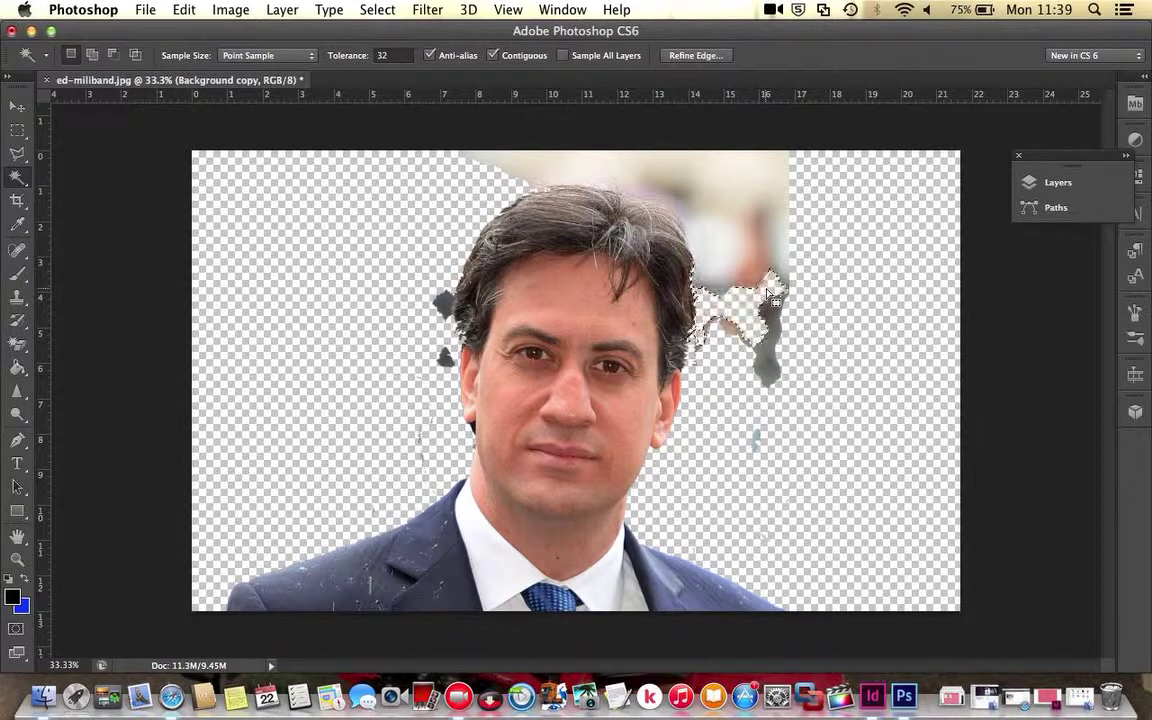
key("Delete")
left_click(722, 258)
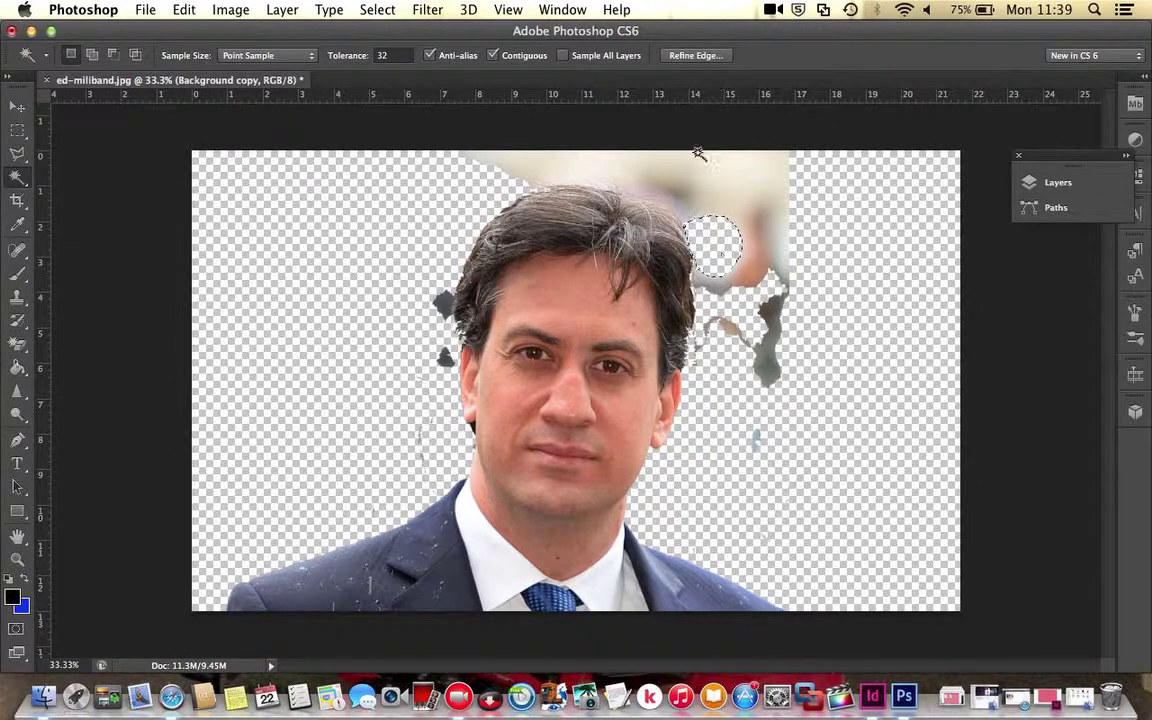
left_click(658, 172, "shift")
key("Delete")
left_click(672, 192)
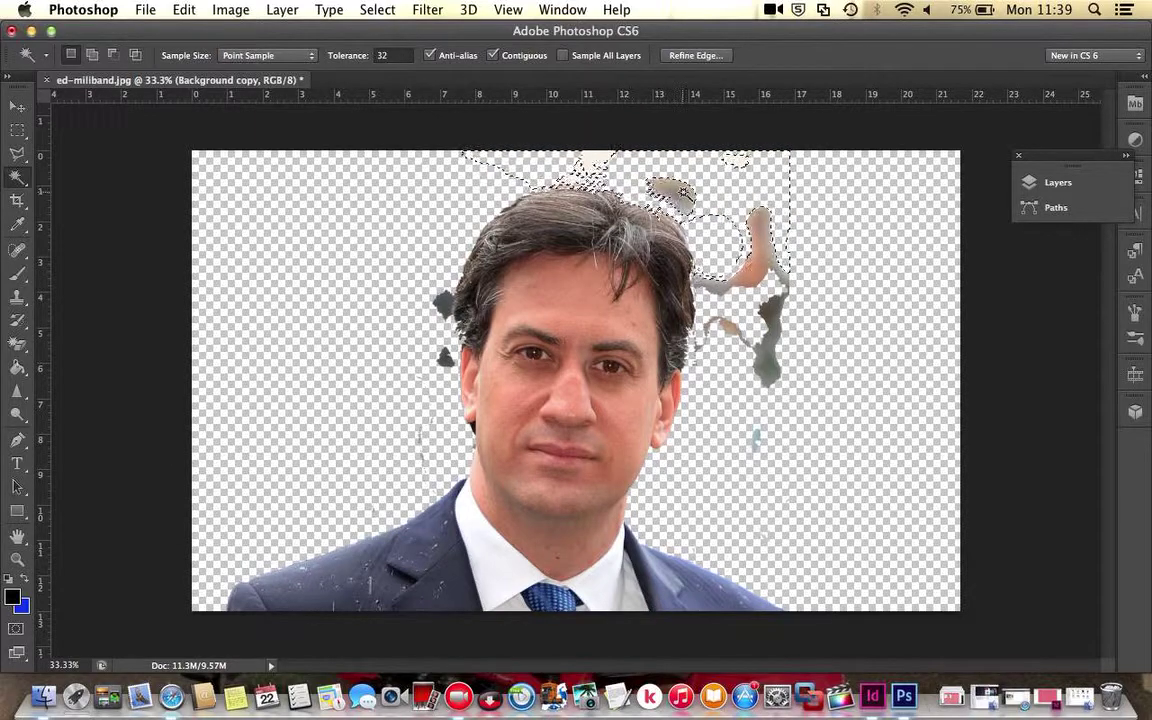
key("Delete")
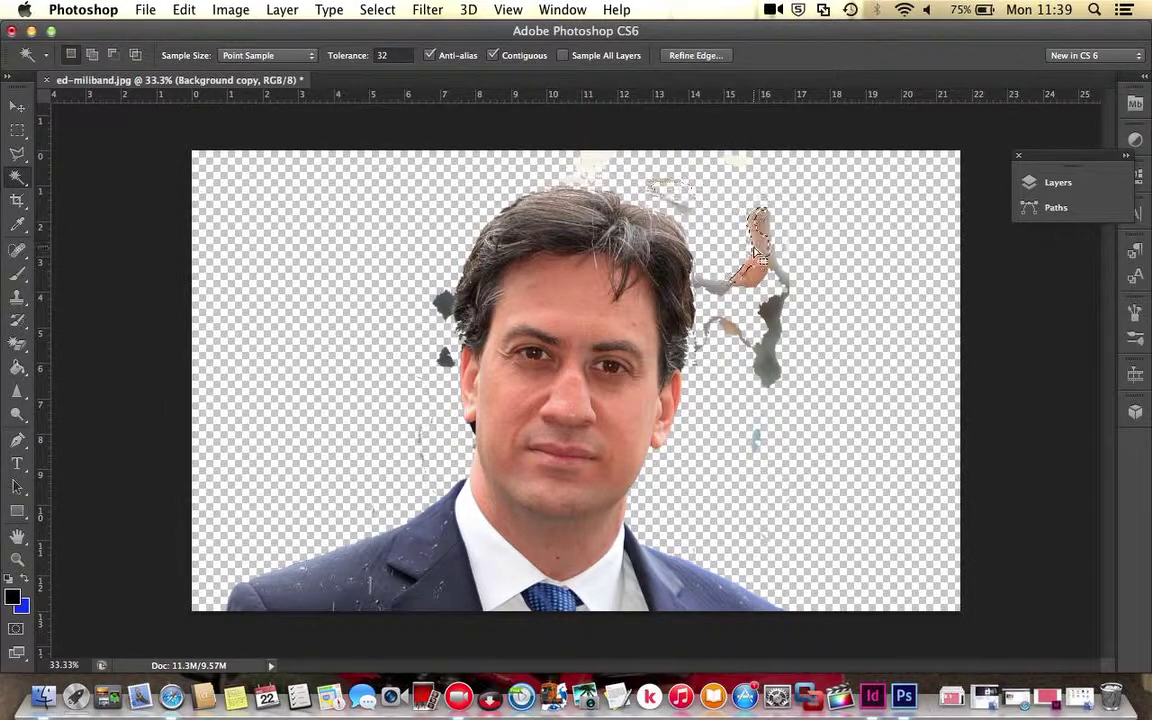
left_click(781, 289)
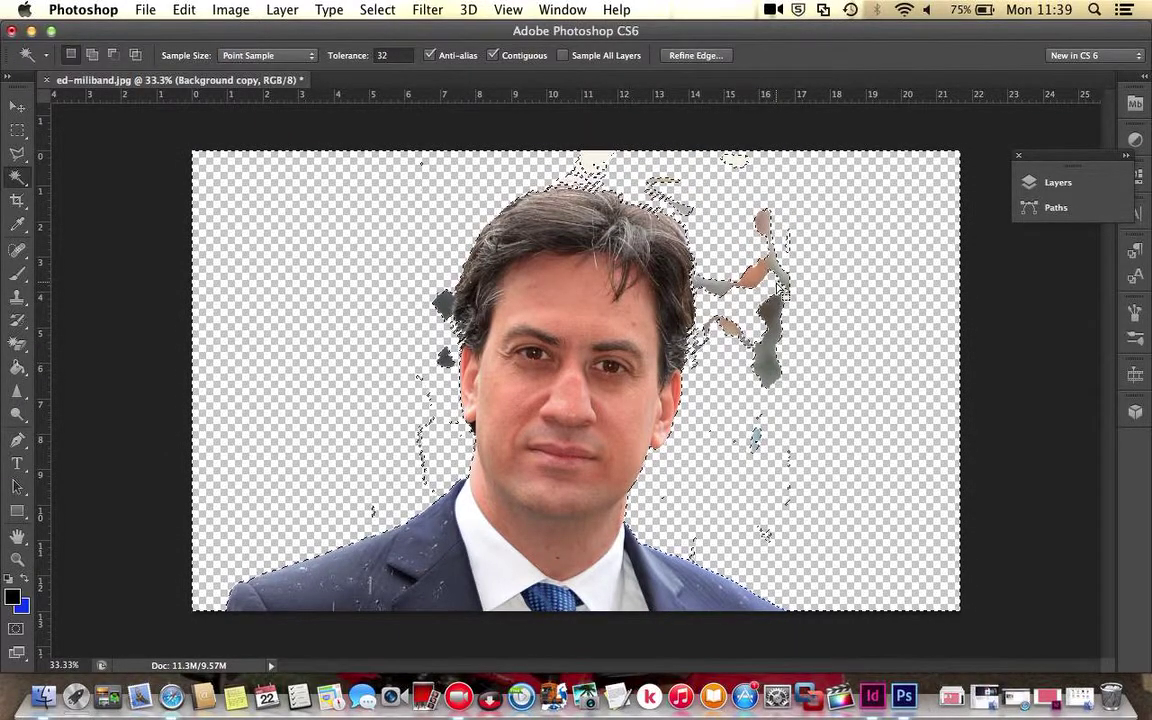
key("super+d")
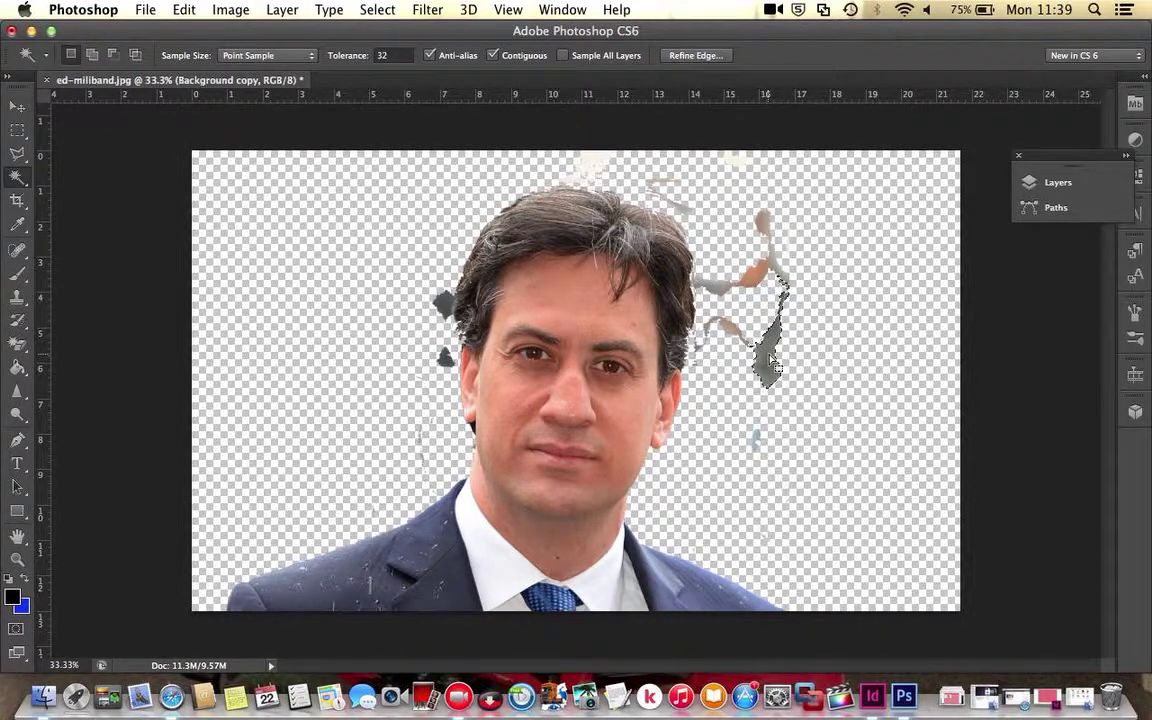
Step: Remove the small grey and orange blobs right of the face and head
left_click(772, 366)
key("Delete")
left_click(766, 290)
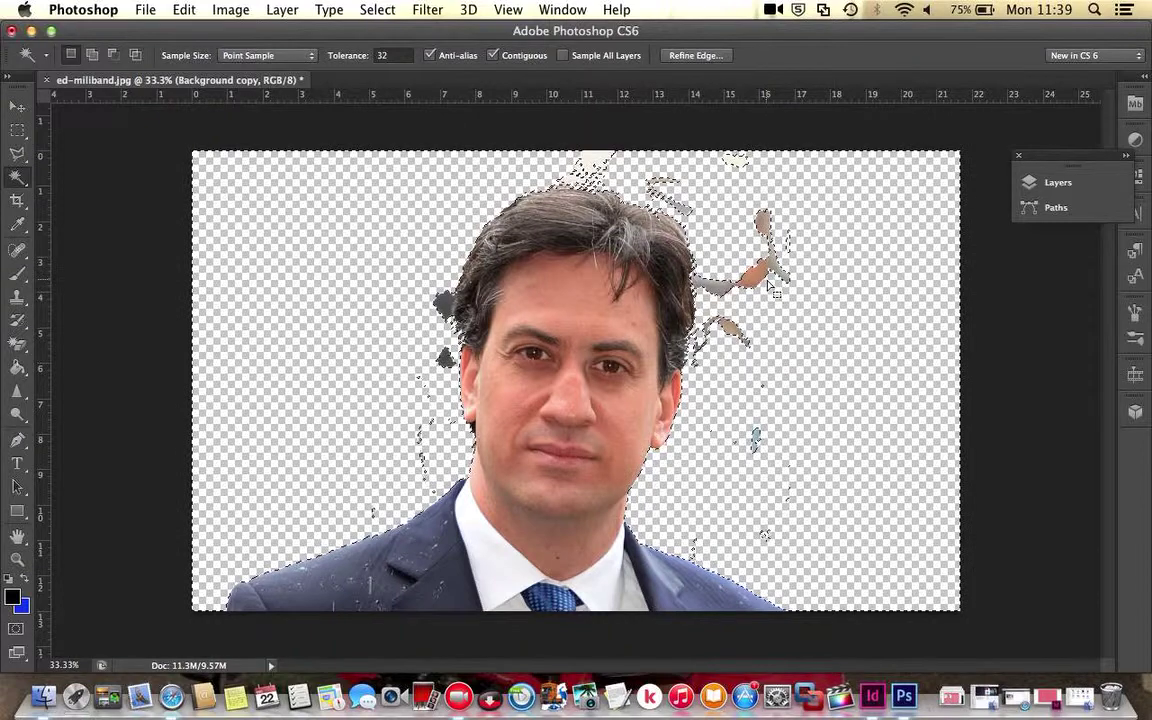
left_click(760, 283)
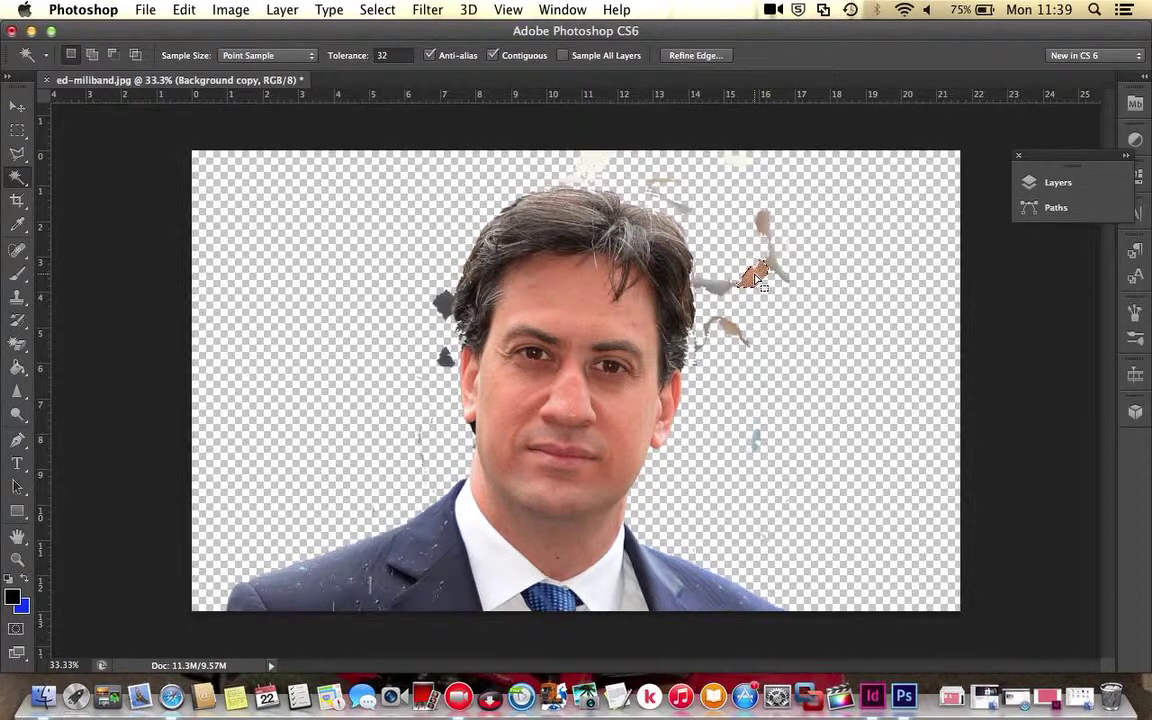
key("Delete")
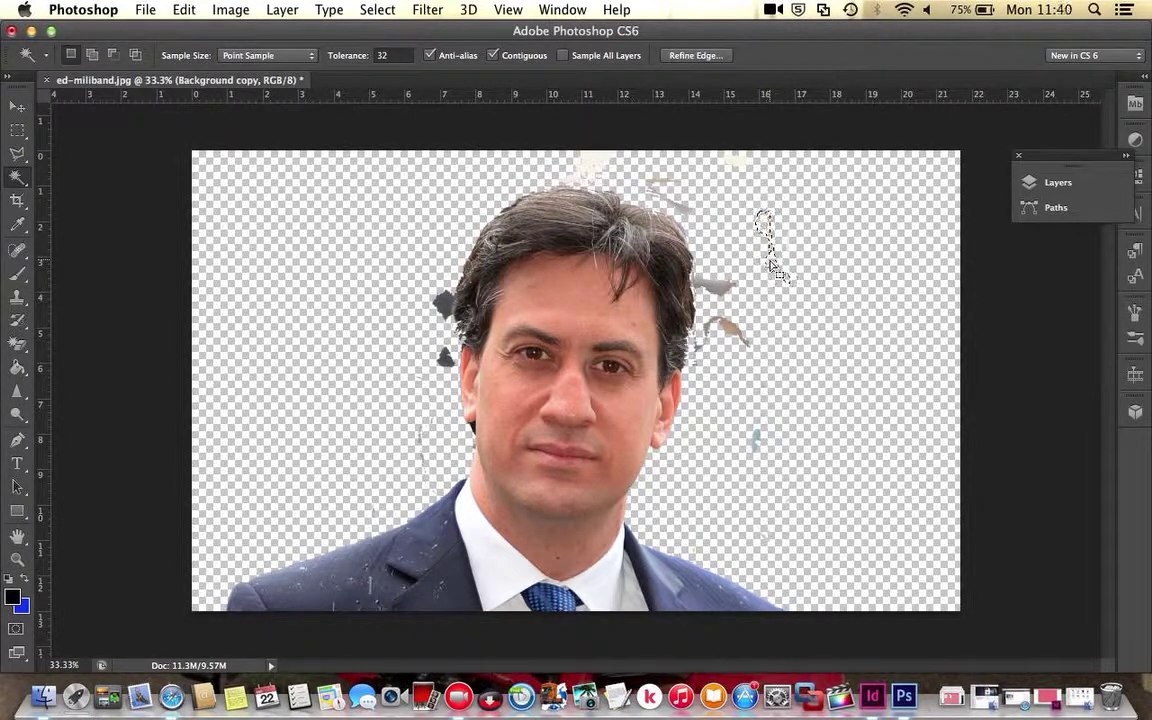
left_click(712, 292)
key("Delete")
Step: Remove a small leftover blob above the head
left_click(659, 200)
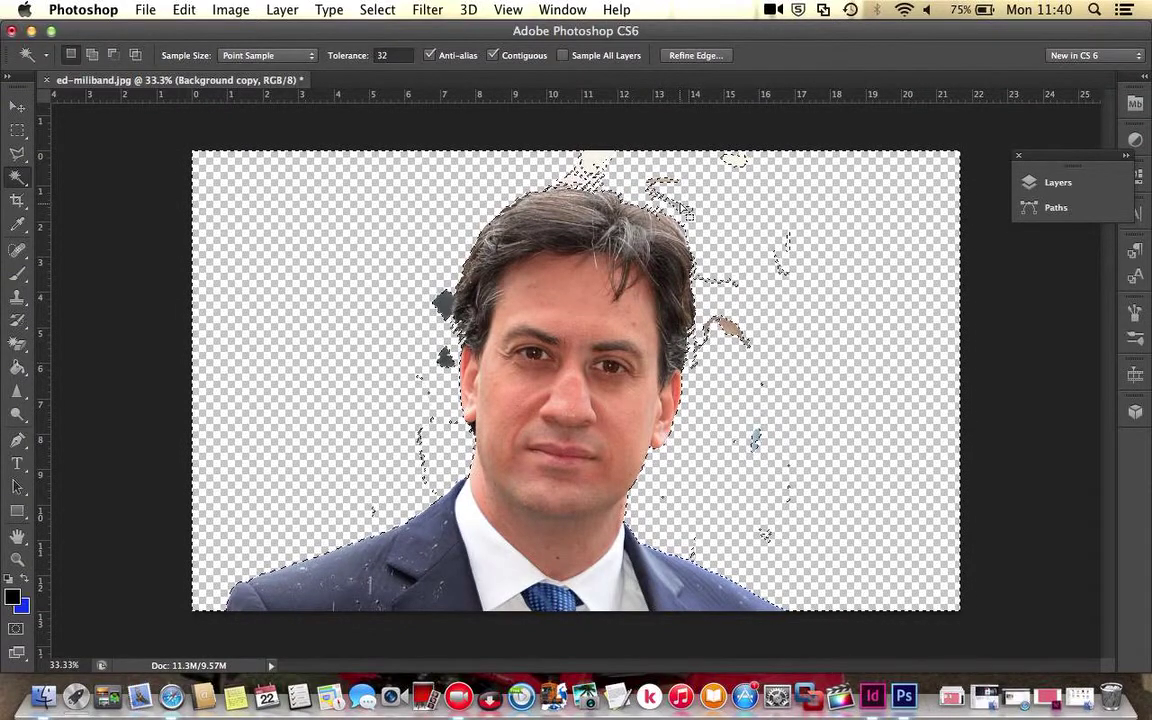
key("ctrl+d")
left_click(680, 209)
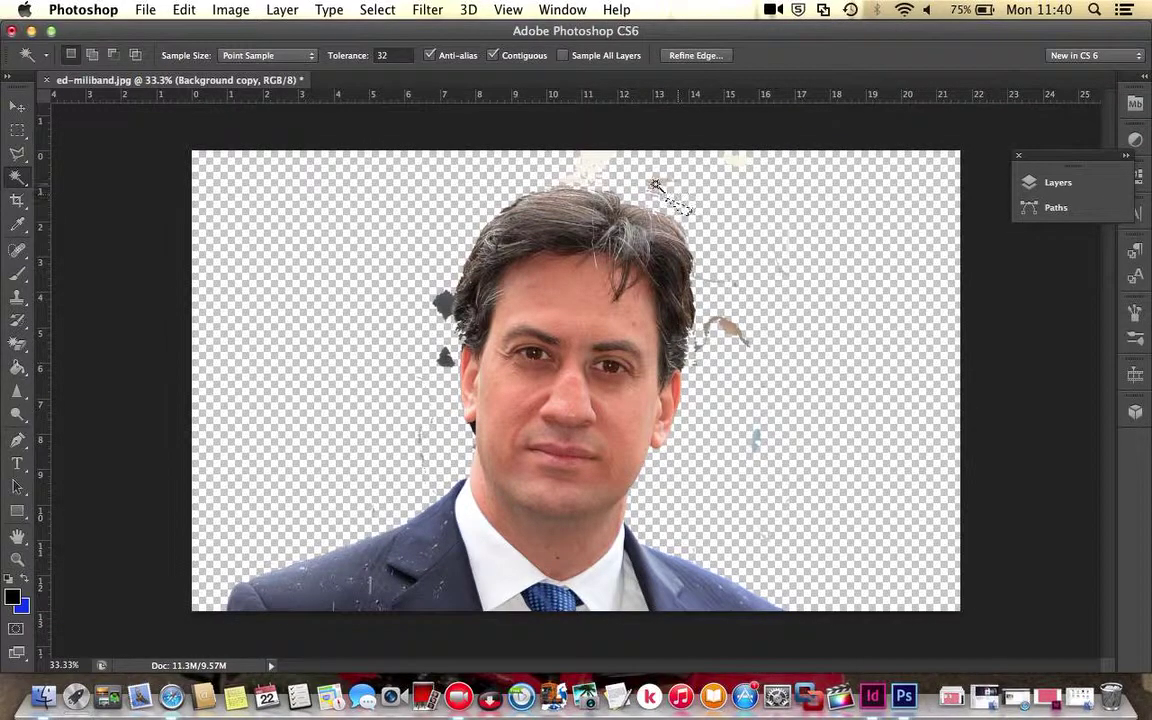
key("Delete")
left_click(655, 186)
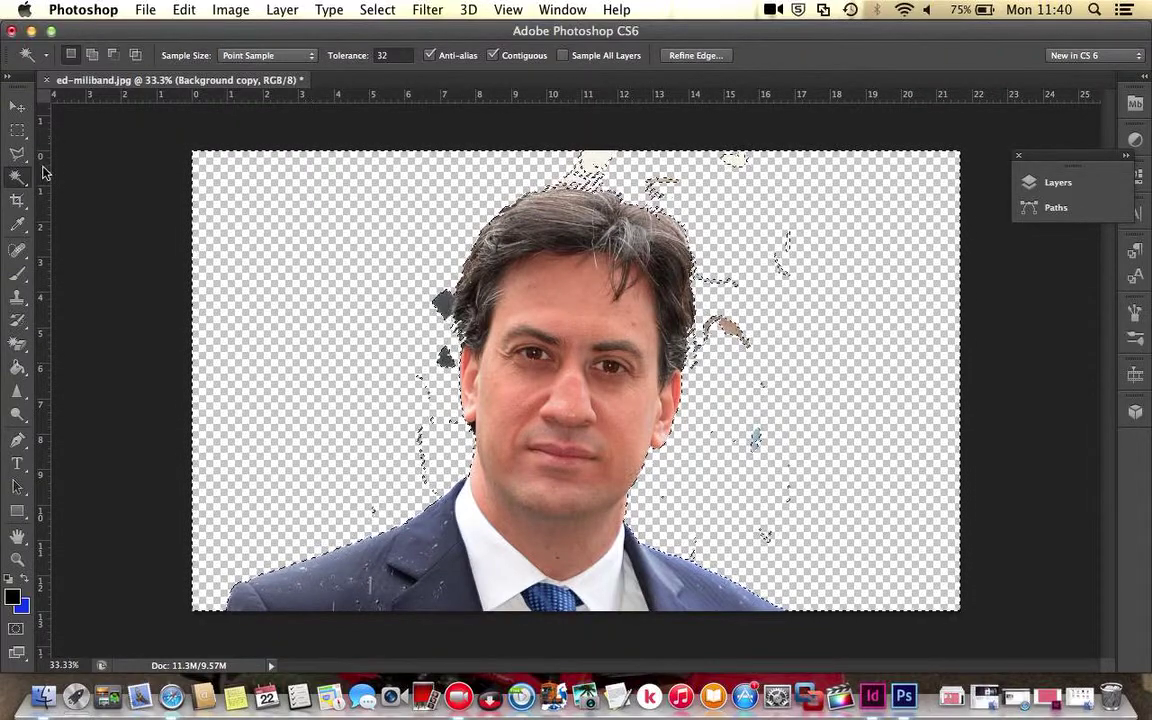
left_click(17, 130)
left_click(322, 308)
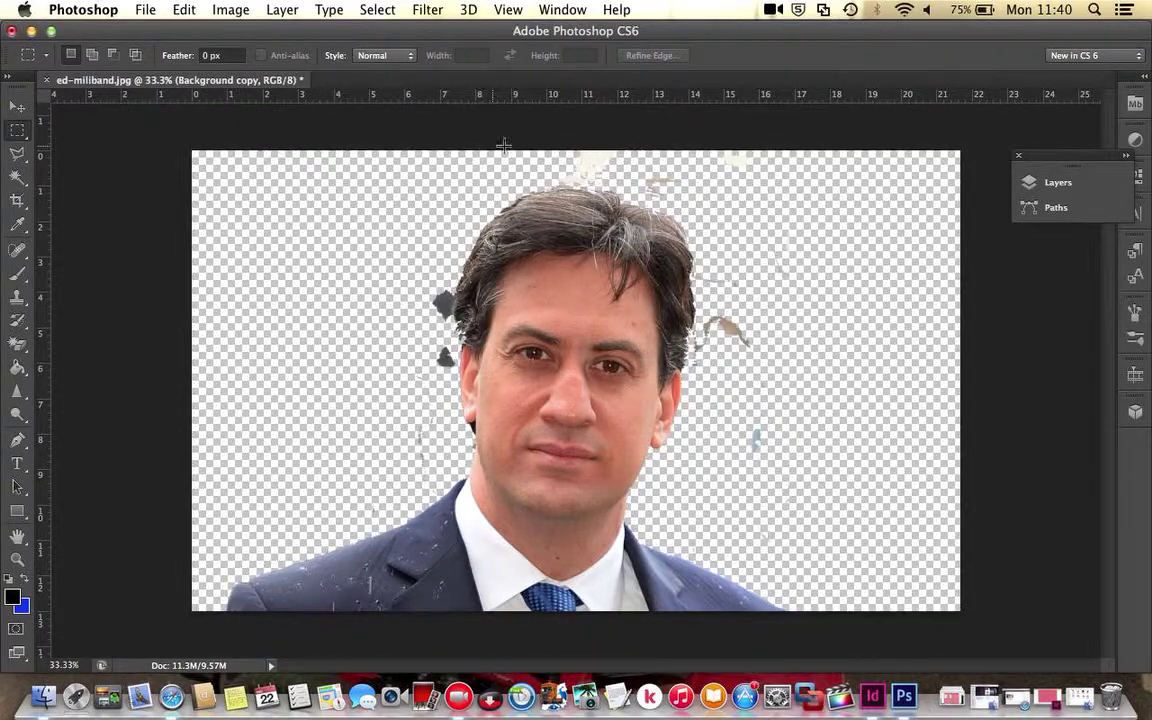
Step: Clear the stray specks in a strip above the head and a tall area right of the face
left_click_drag(523, 159, 788, 186)
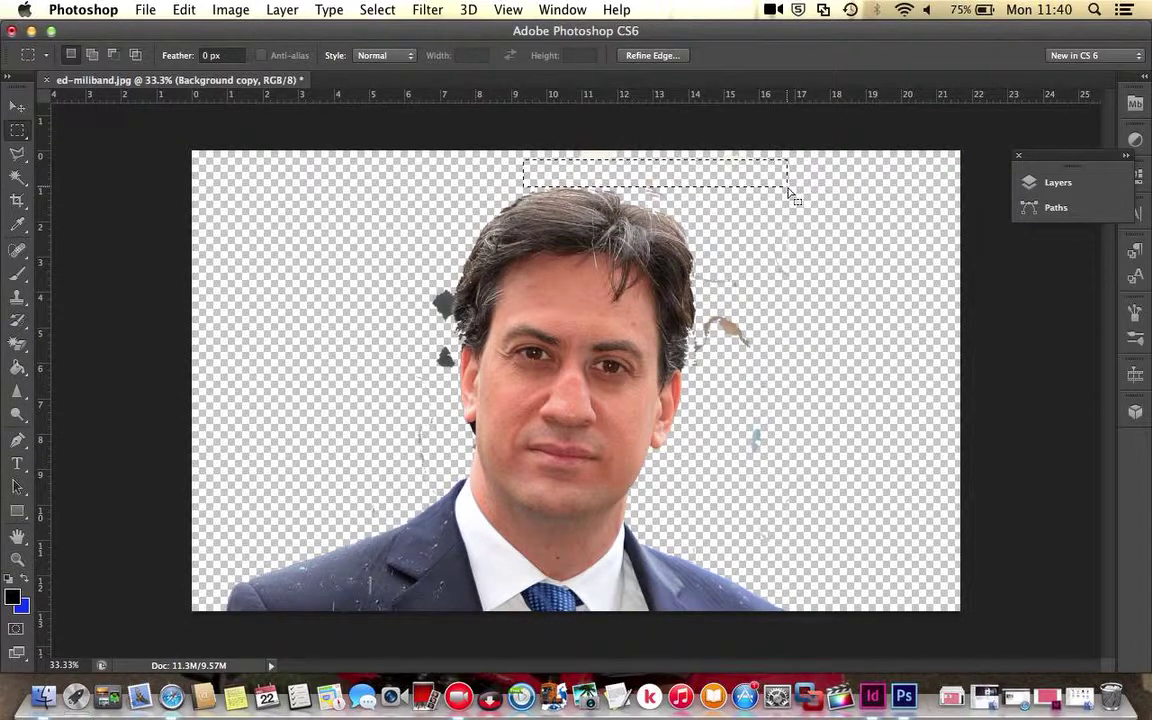
key("shift+Up")
key("shift+Up")
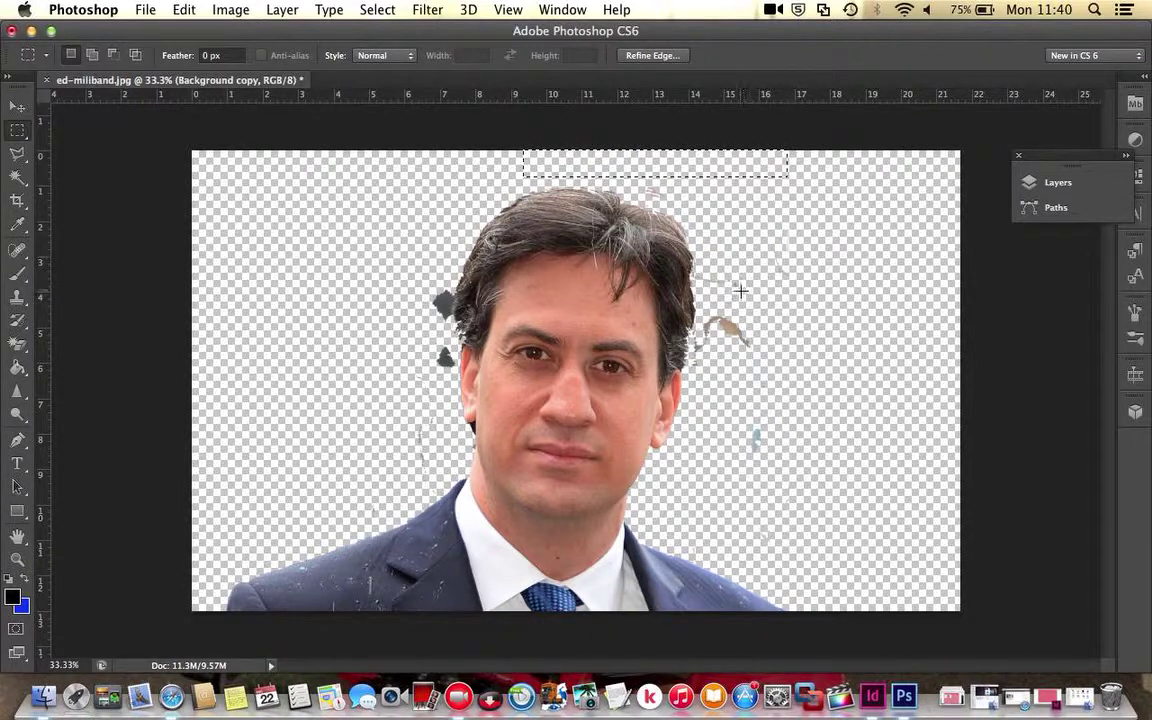
left_click_drag(711, 247, 797, 492)
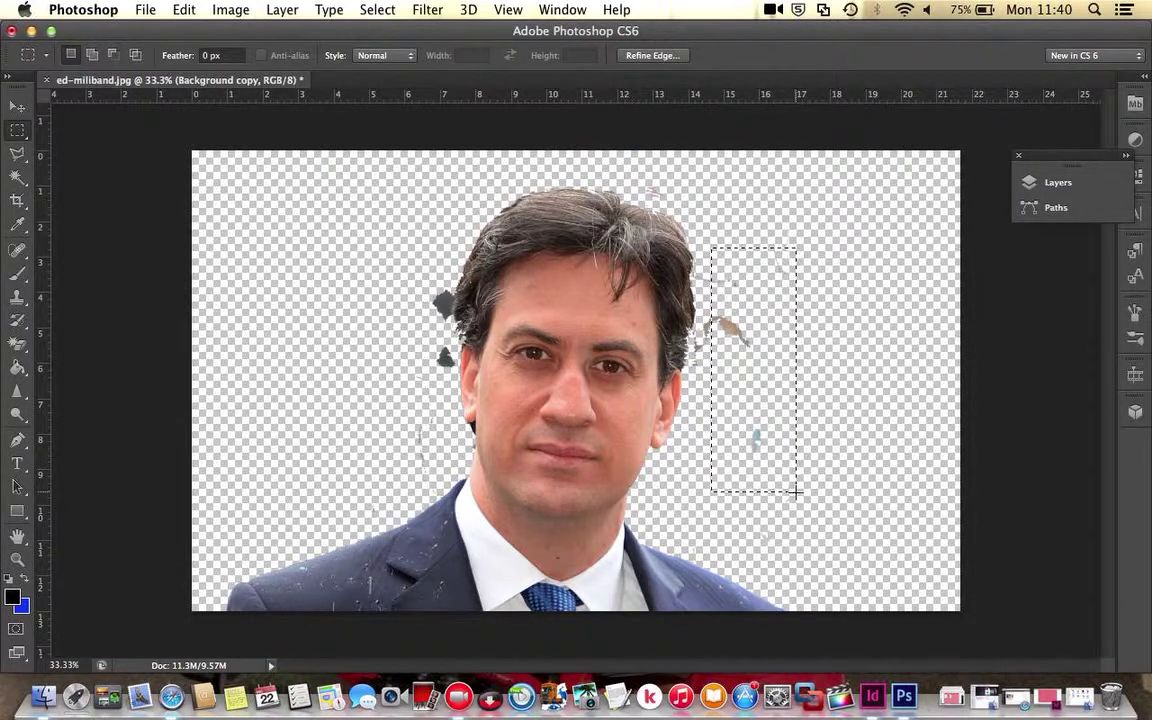
key("shift+Left")
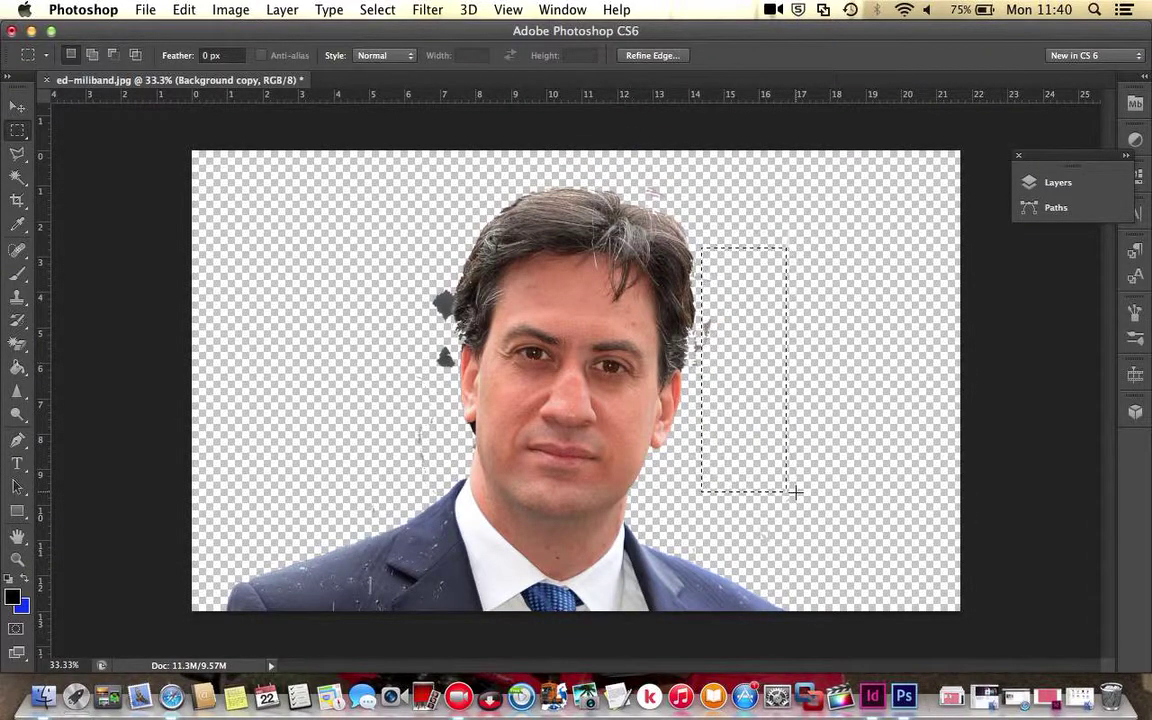
key("Left")
key("Left")
key("Left")
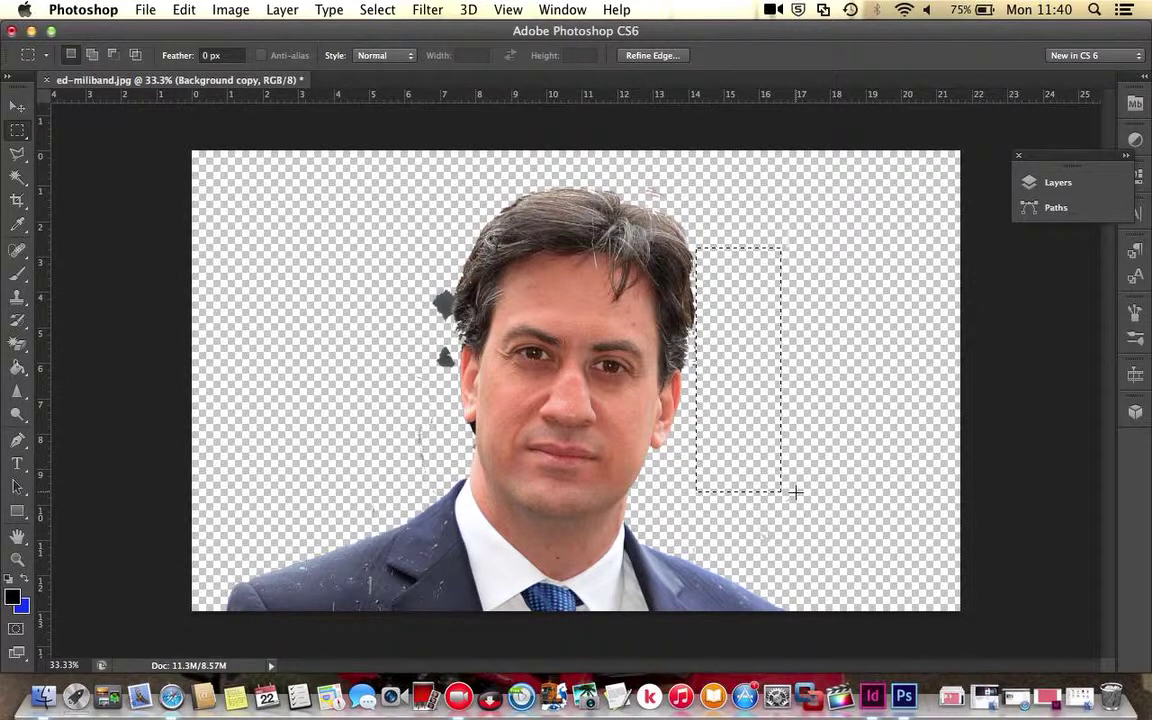
Step: Select the dark grey blob left of the hair with the Magic Wand, then undo
left_click(17, 176)
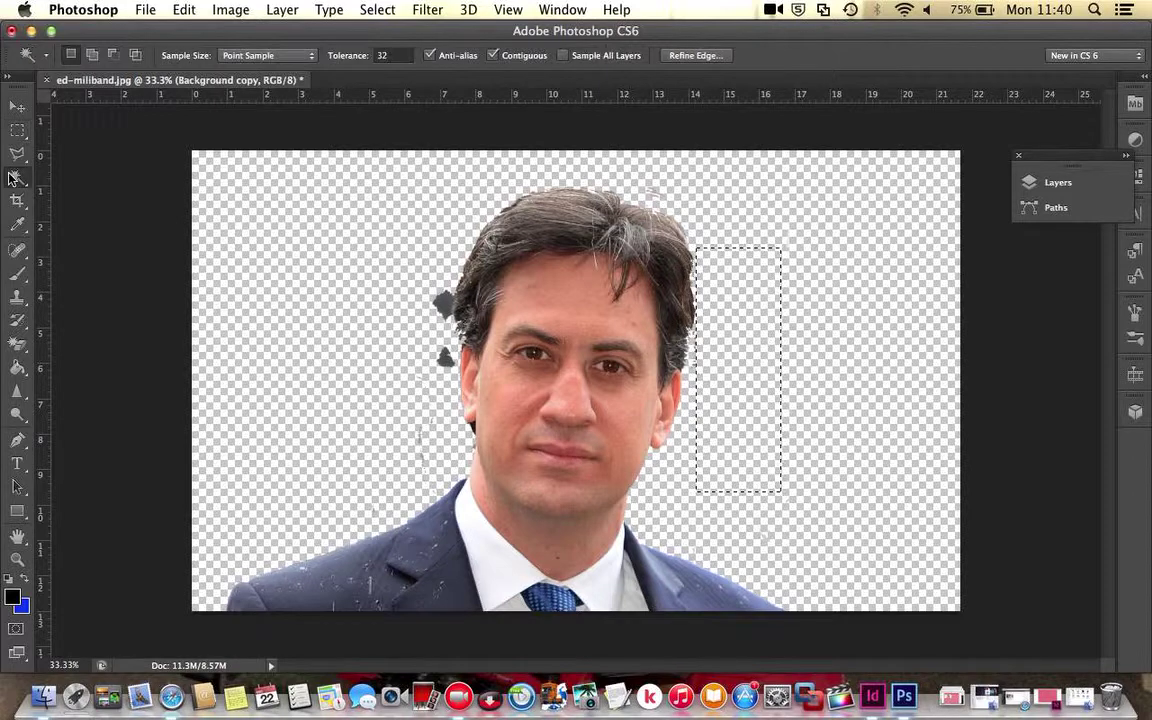
left_click(443, 310)
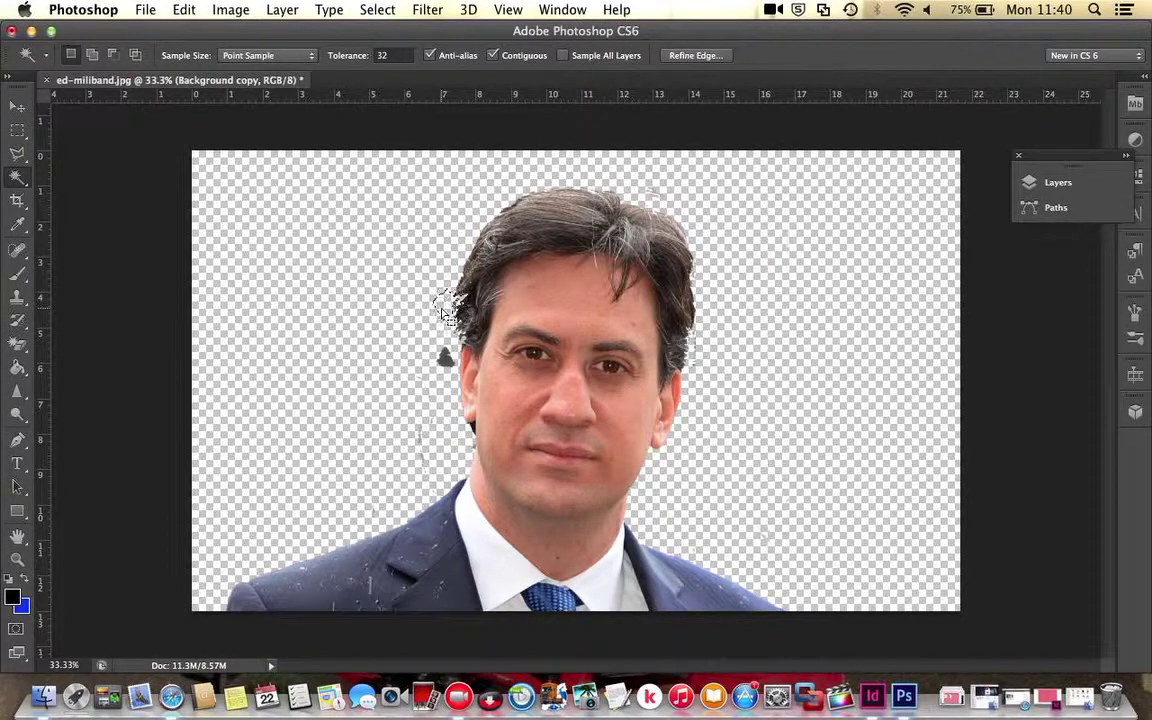
key("super+z")
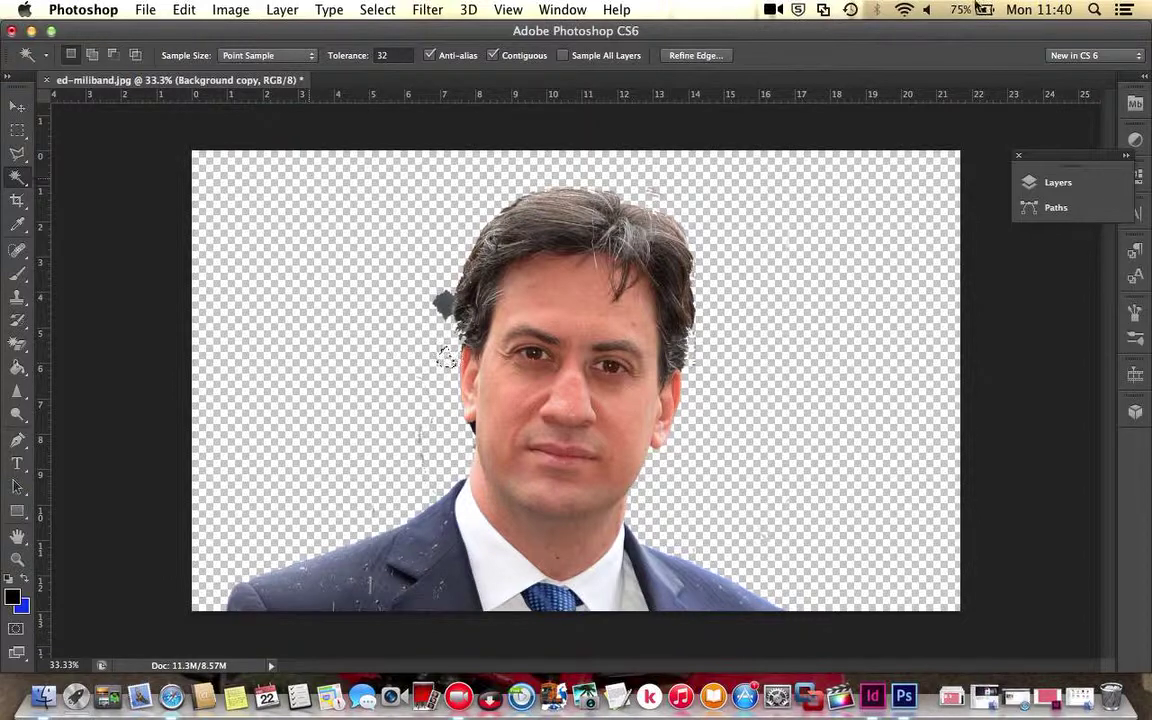
Step: Close the ed-miliband.jpg document without saving changes
left_click(771, 10)
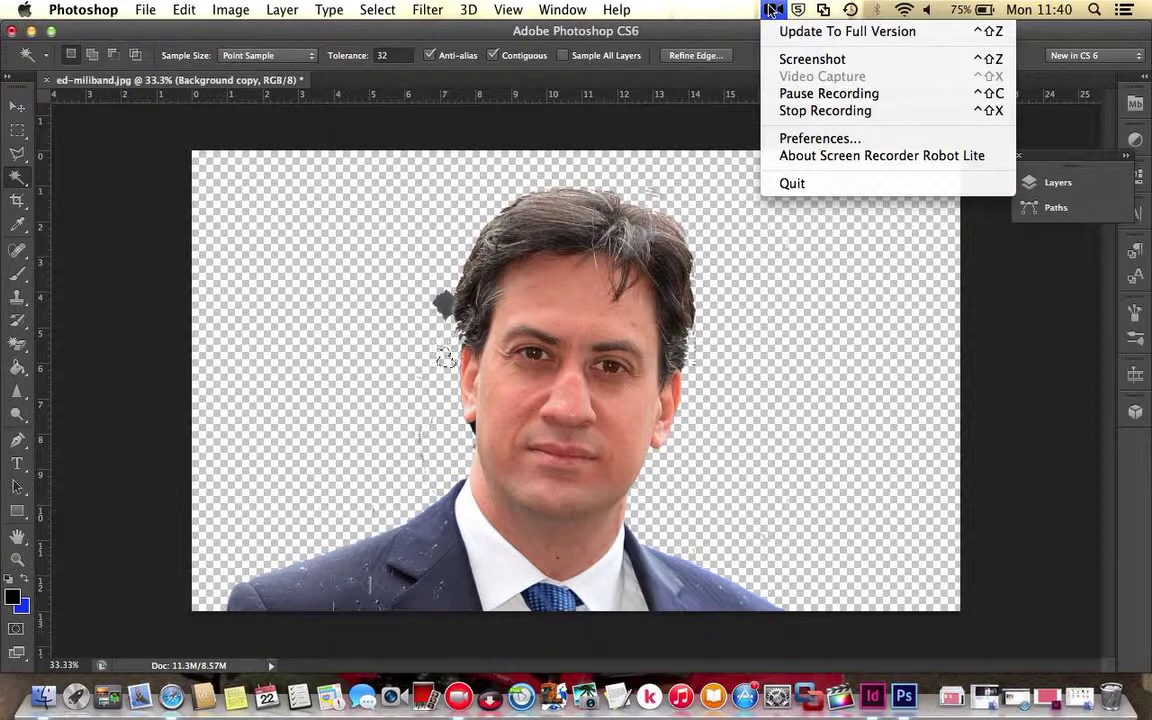
left_click(771, 10)
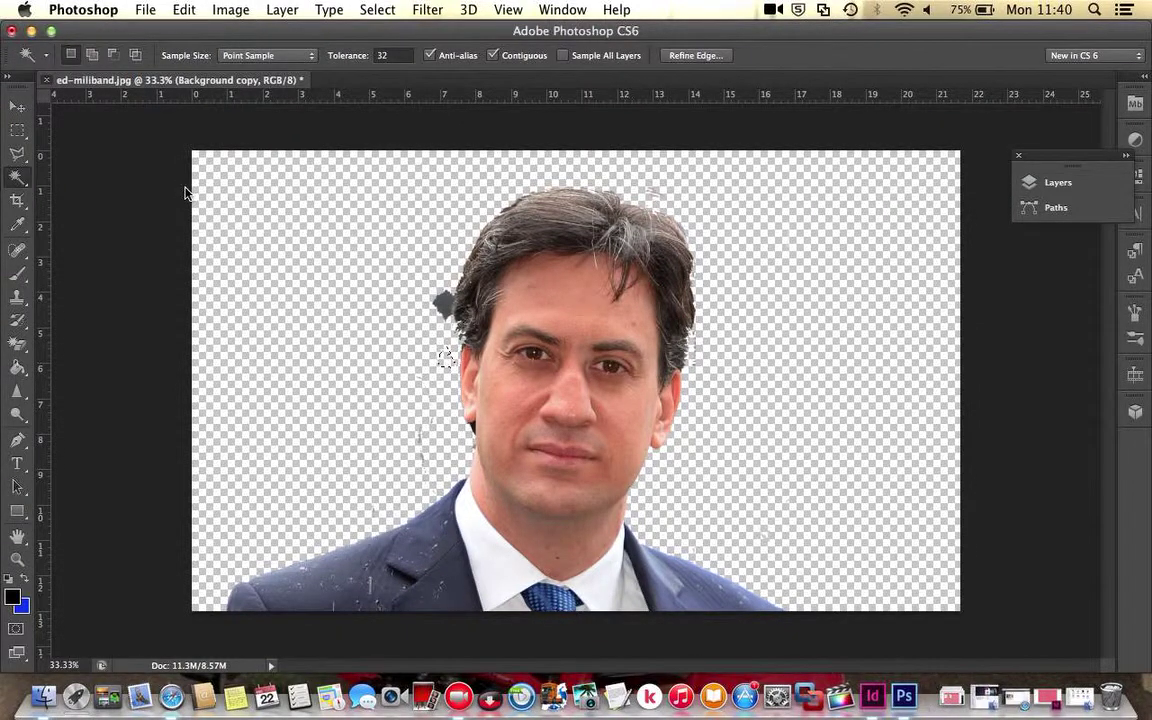
key("super+w")
Step: Discard the unsaved changes and reopen ed-miliband.jpg from the creativefutureswork folder
key("super+d")
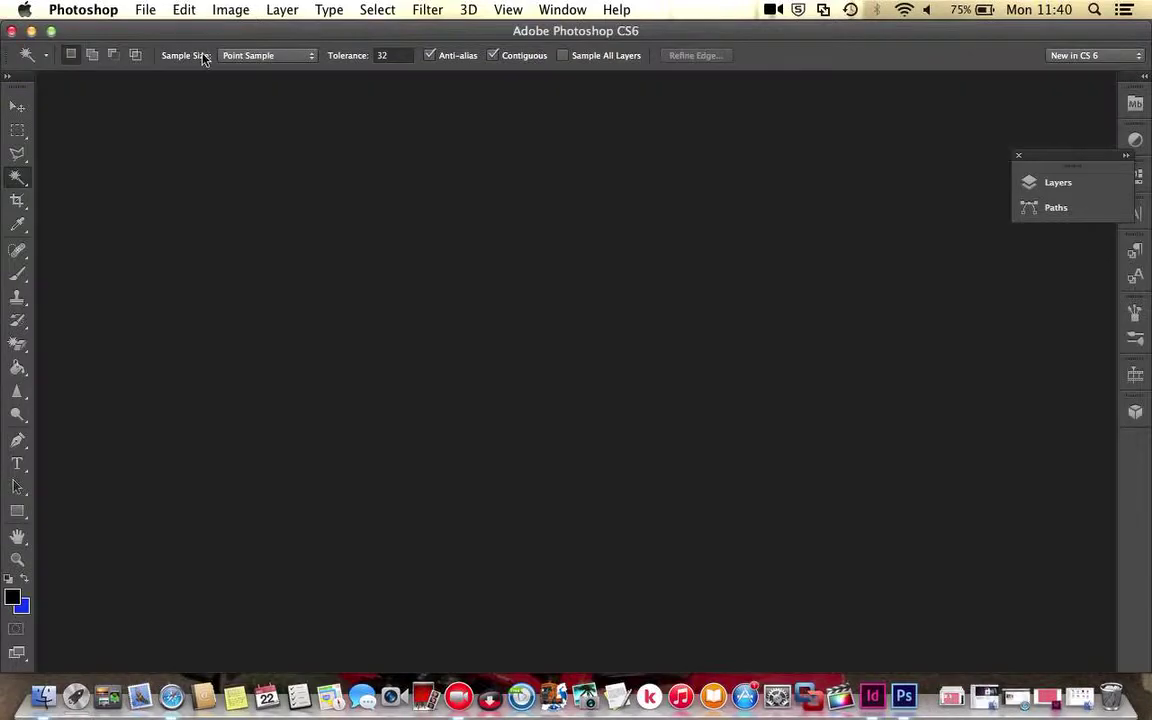
left_click(144, 9)
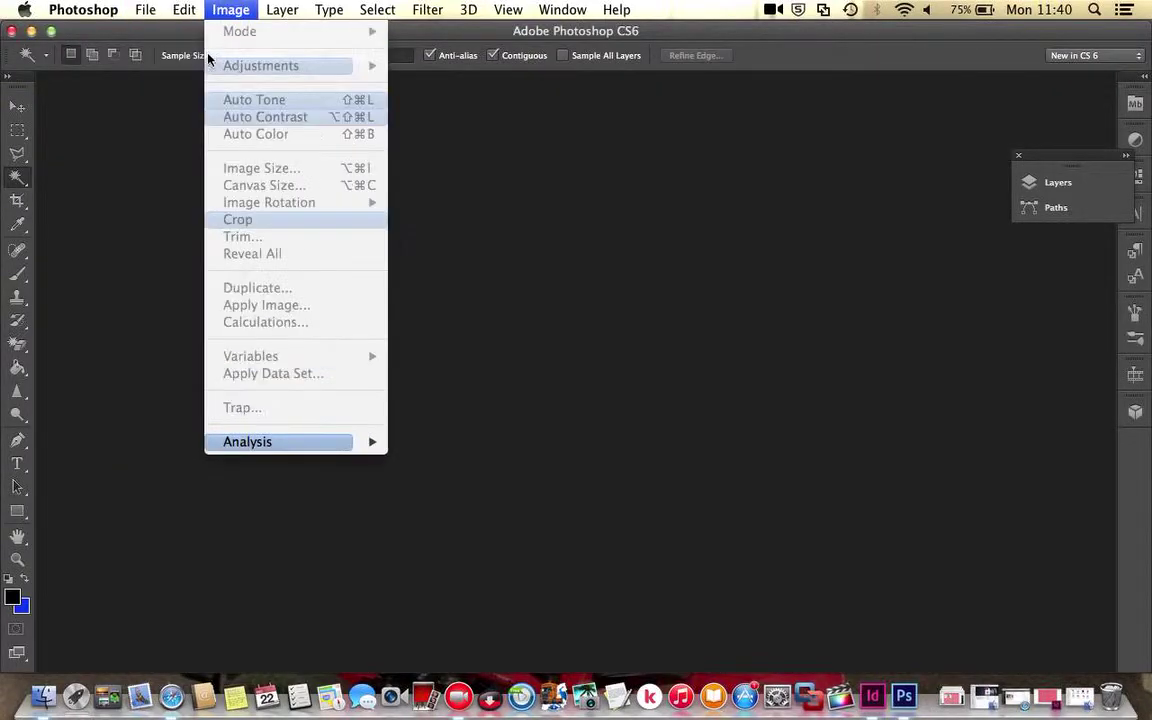
left_click(167, 48)
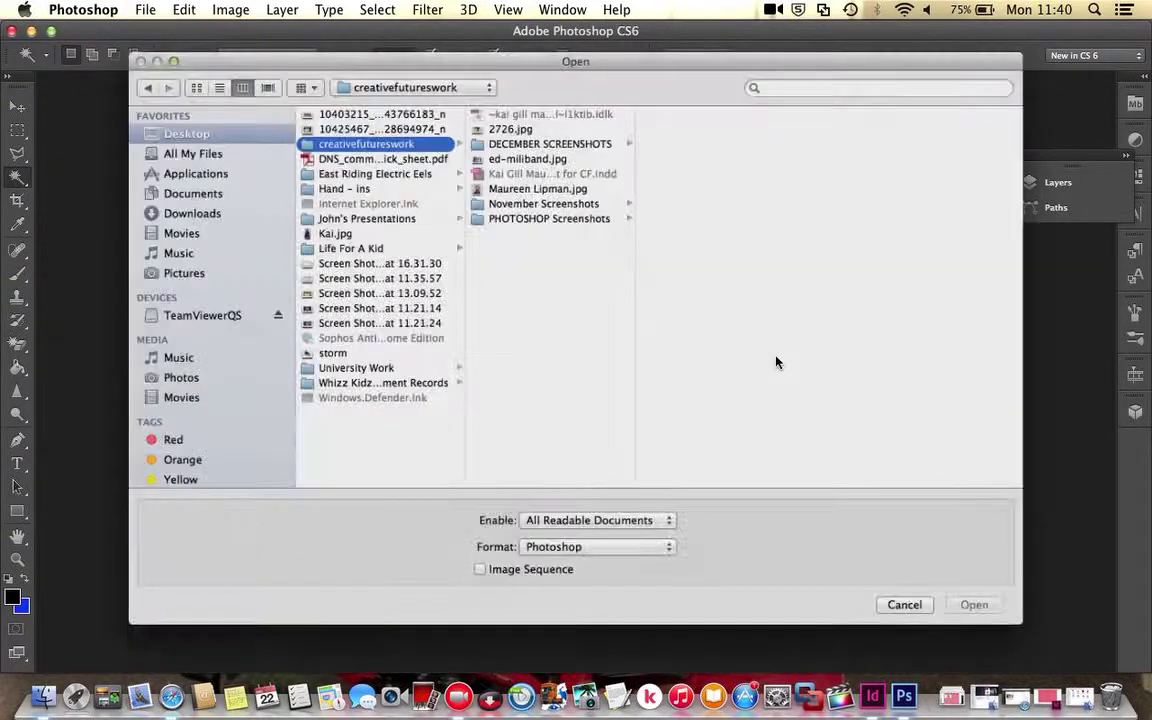
double_click(549, 143)
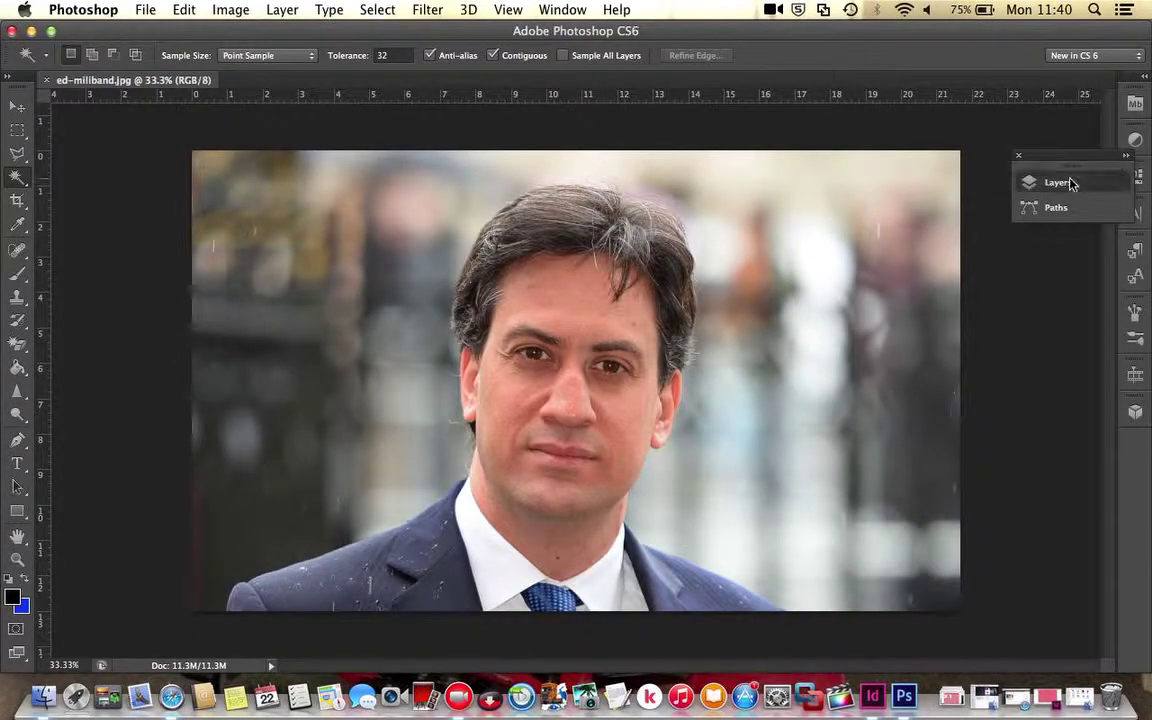
Step: In the Layers panel, duplicate Background to Background copy and delete the original Background
left_click(1045, 182)
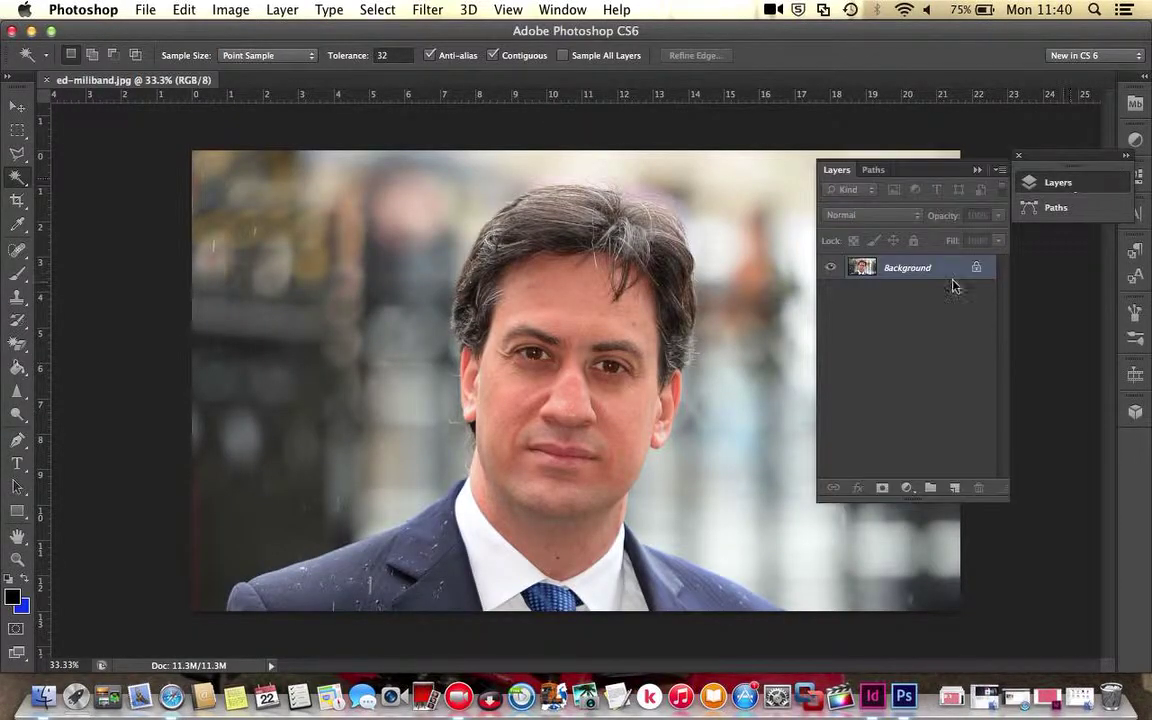
right_click(941, 268)
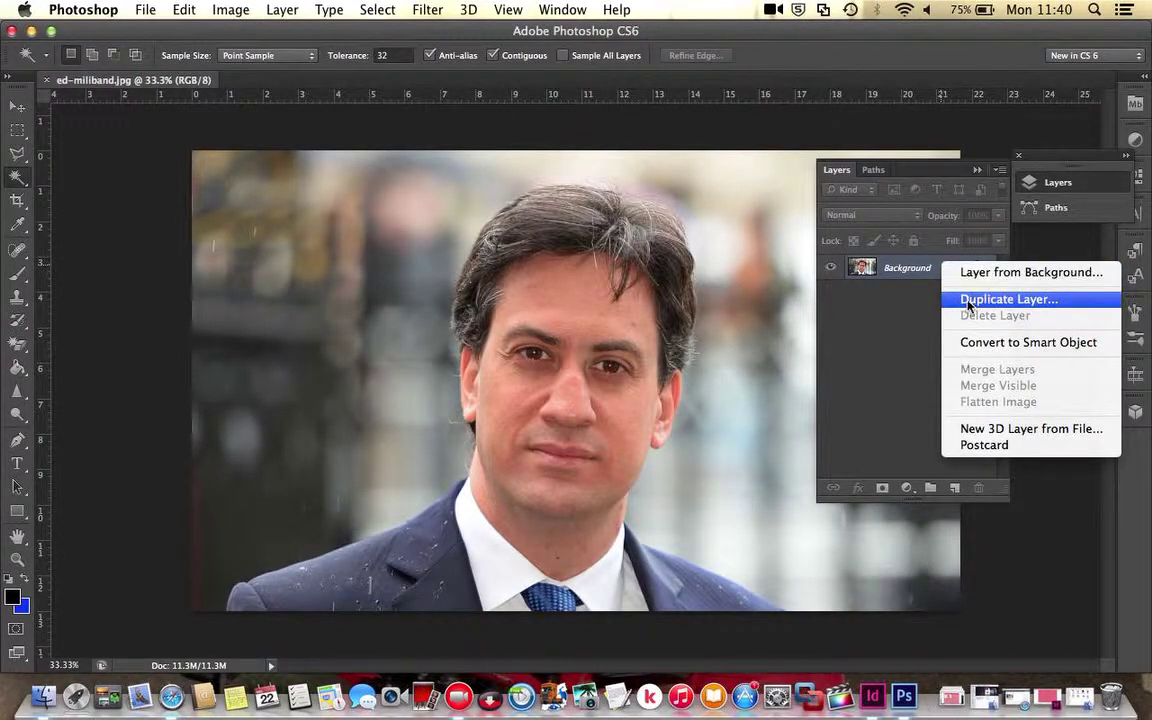
left_click(968, 300)
left_click(752, 260)
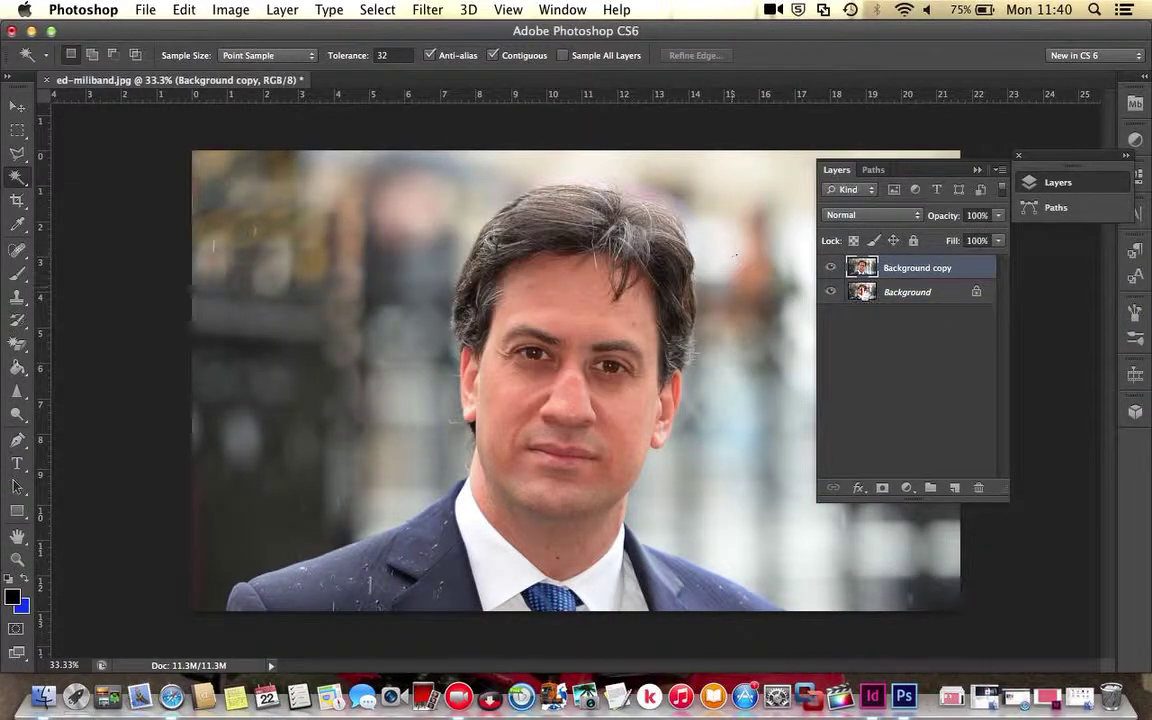
left_click(928, 292)
key("Delete")
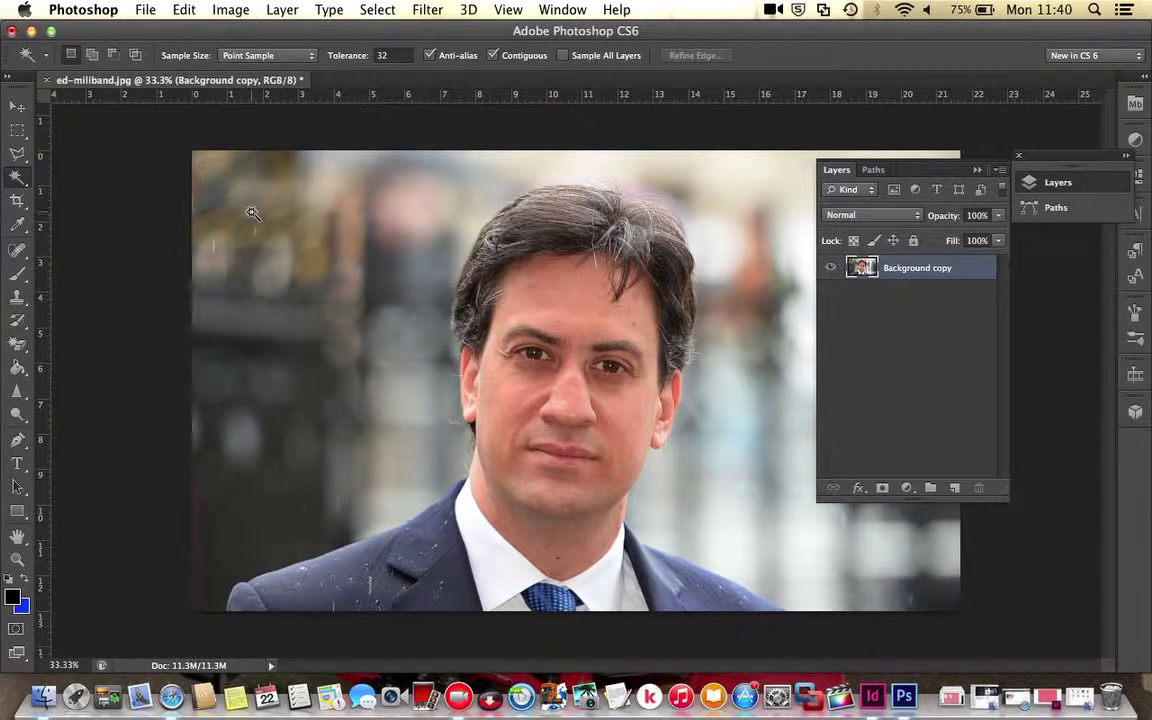
Step: Outline the background wedge between neck and left shoulder with the Polygonal Lasso and erase it
left_click(20, 155)
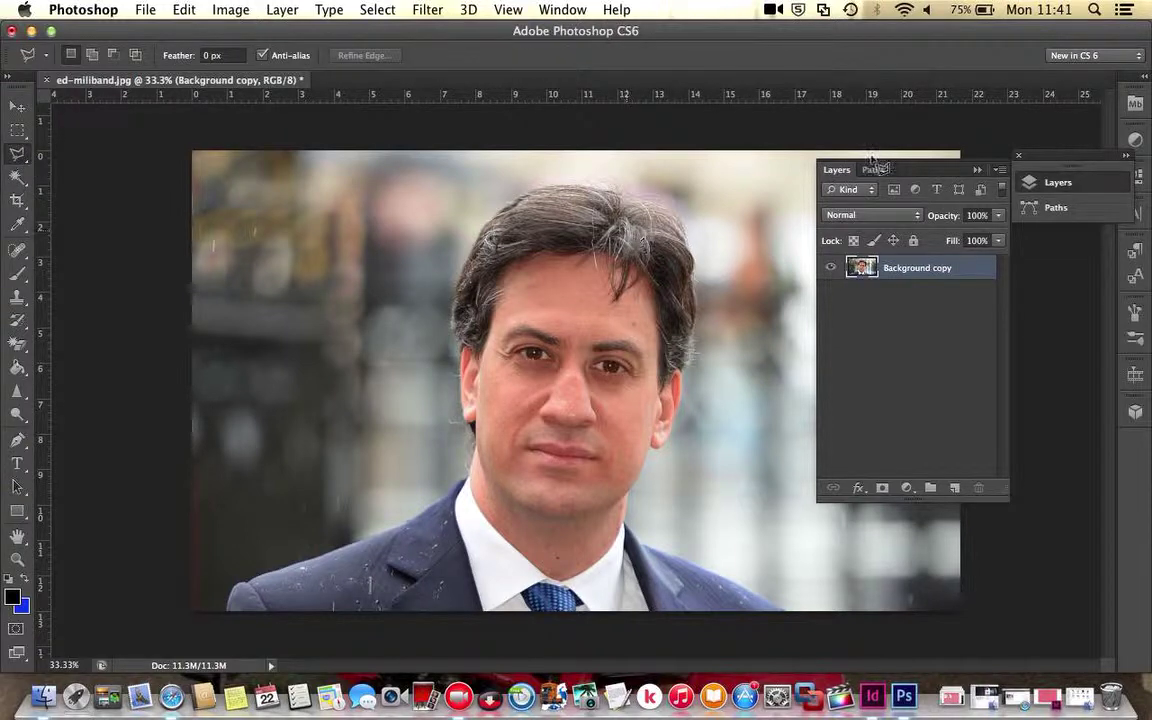
left_click(976, 170)
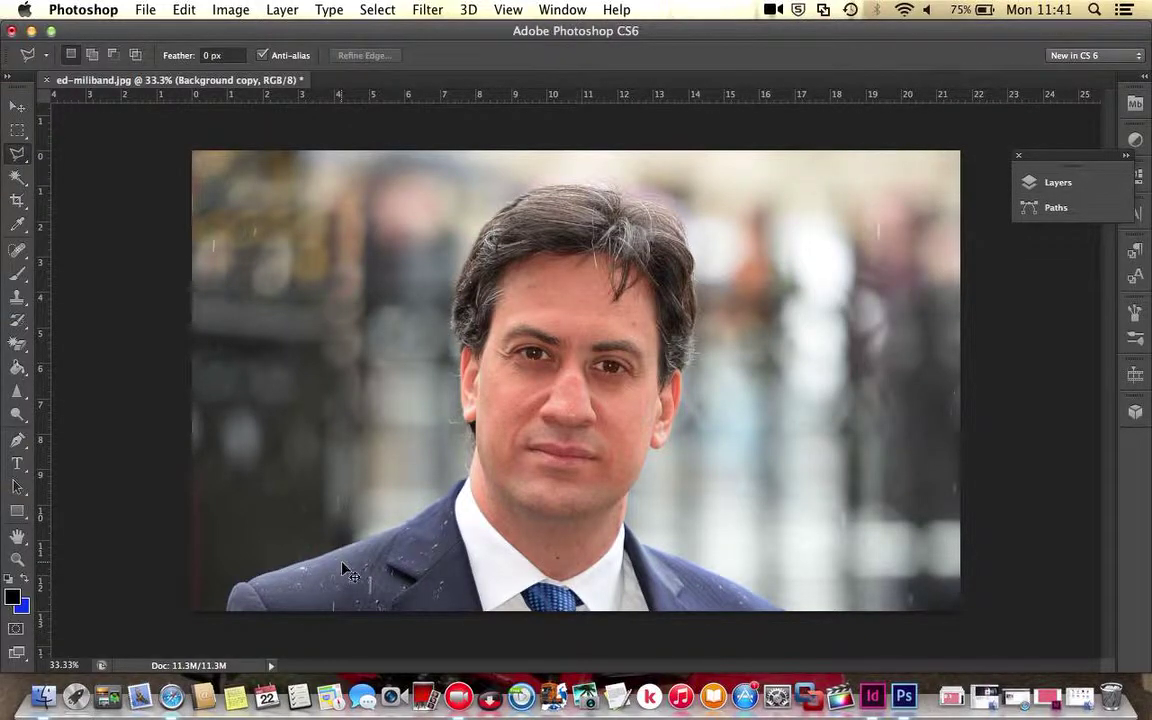
key("super+equal")
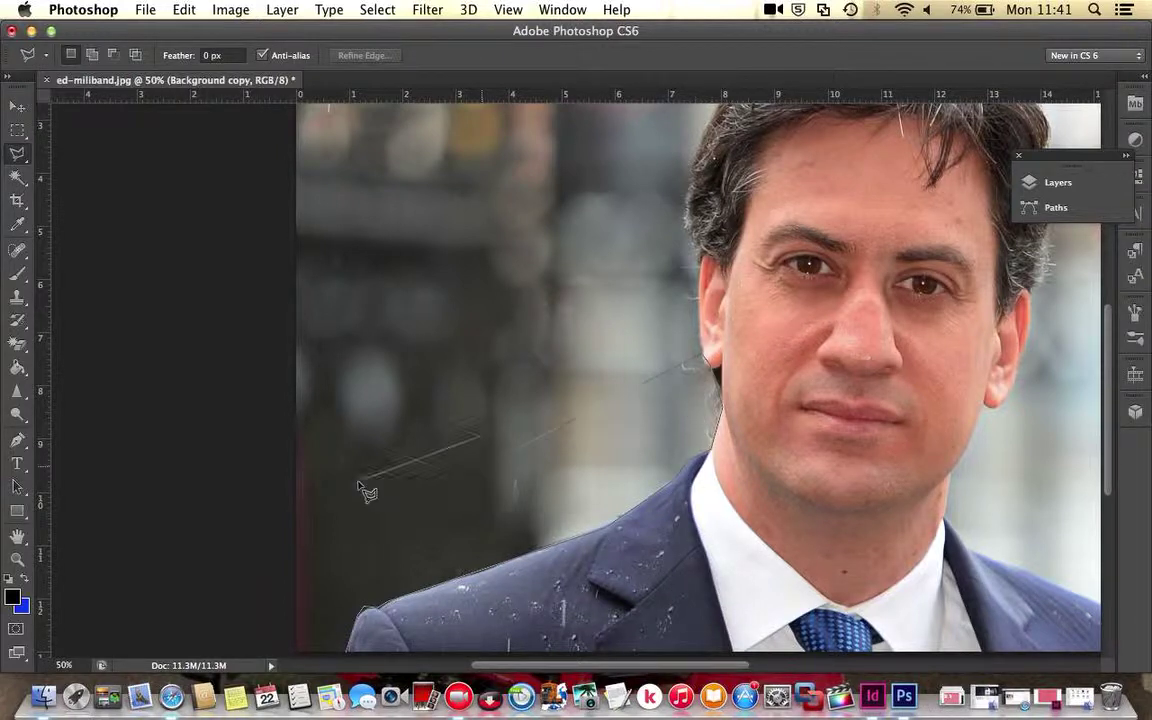
left_click(316, 642)
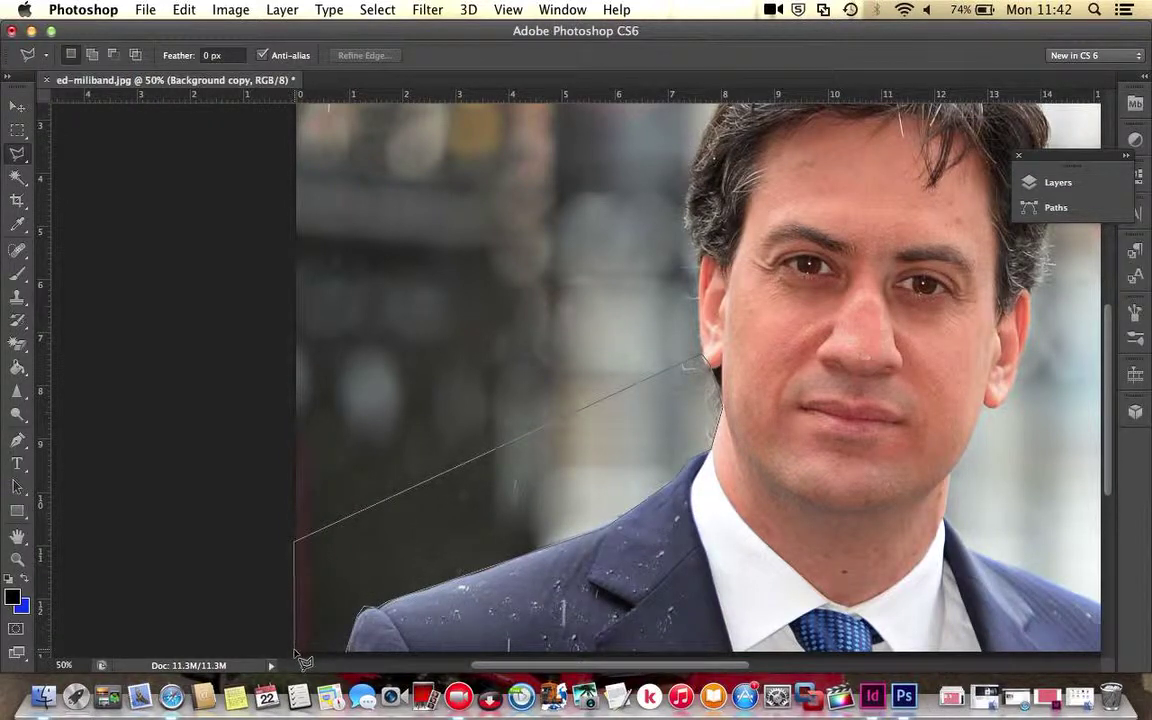
left_click(350, 653)
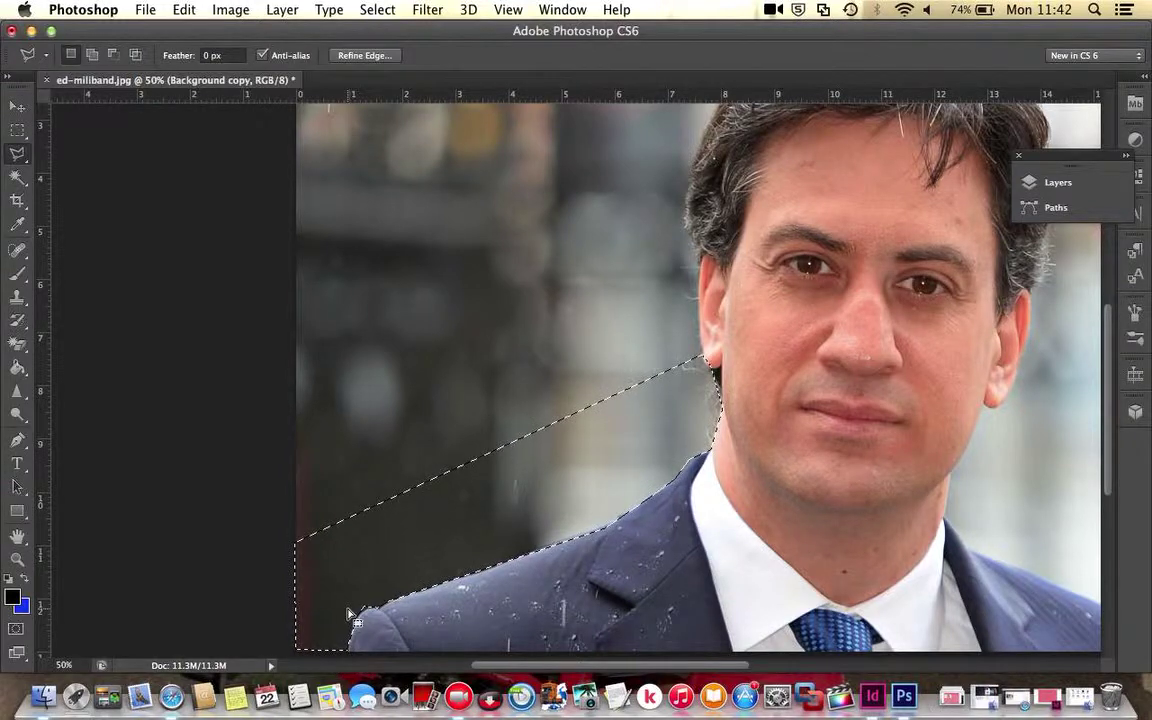
key("Delete")
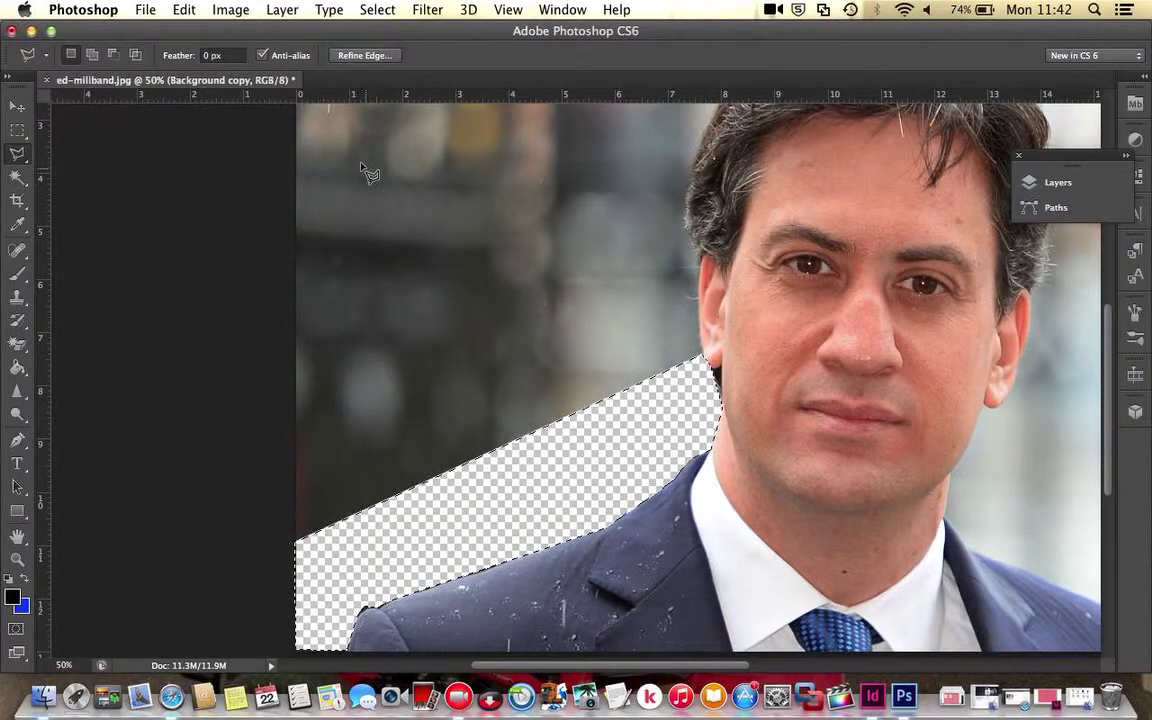
scroll(383, 310, "up", 5)
scroll(383, 310, "down", 2)
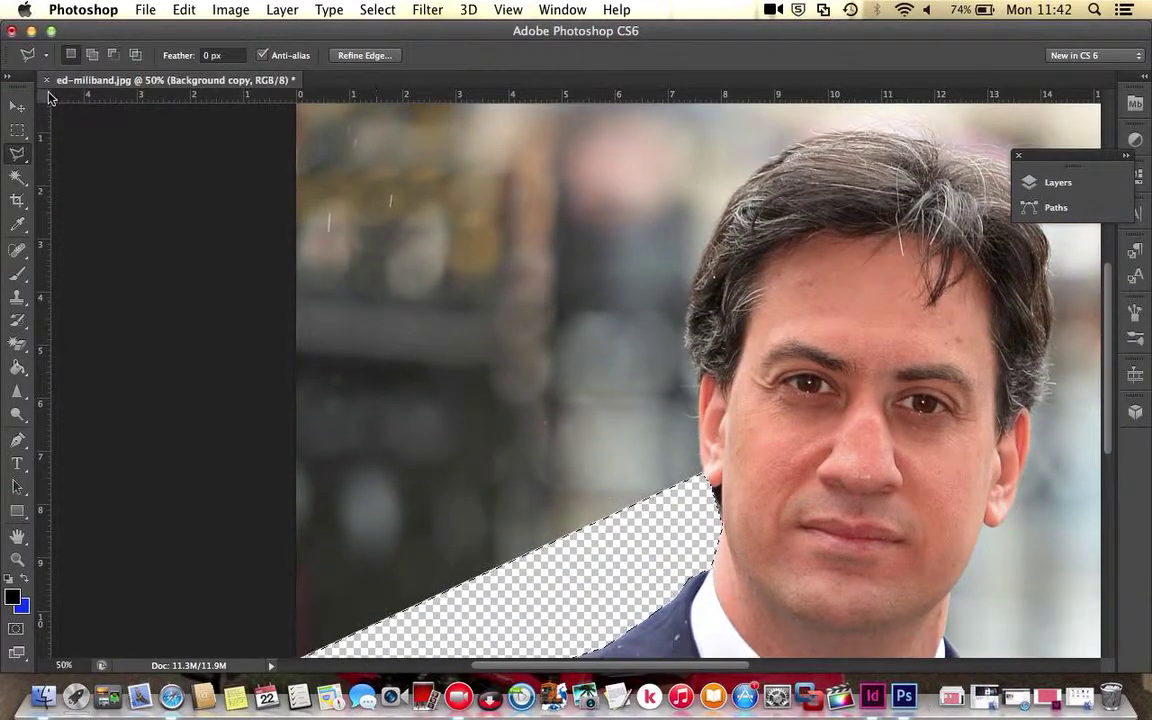
Step: Erase a tall rectangle of blurred background left of the head with the Rectangular Marquee
left_click(8, 130)
scroll(283, 168, "up", 2)
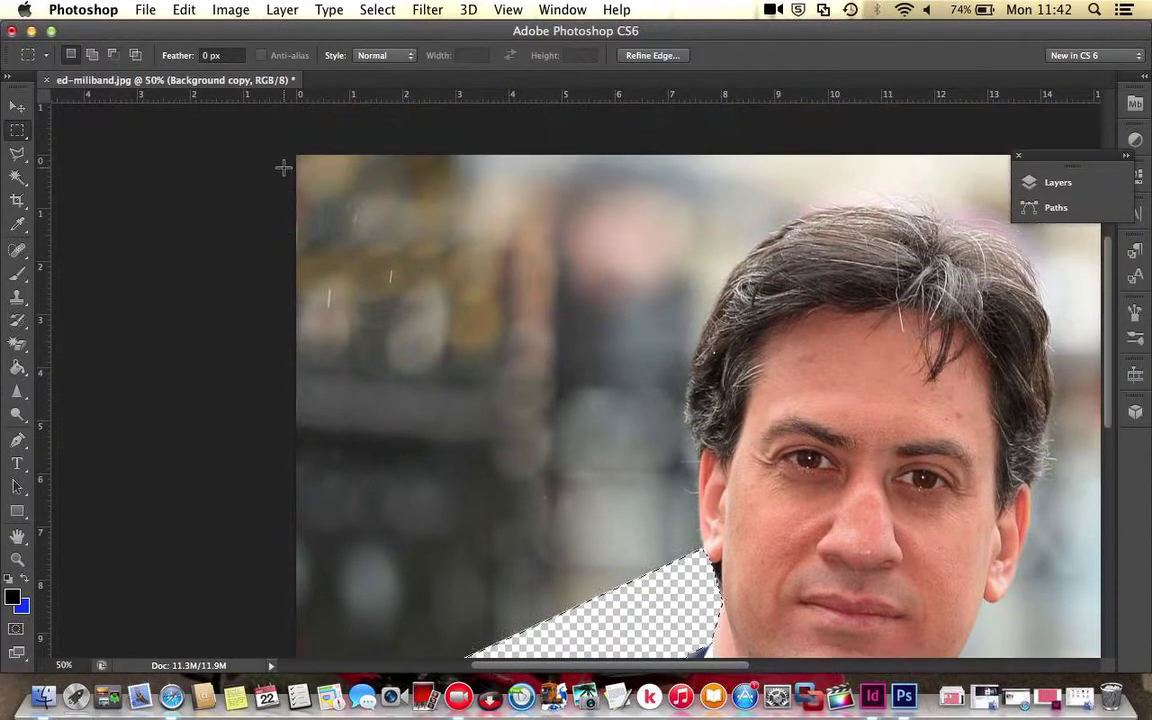
left_click_drag(295, 157, 615, 633)
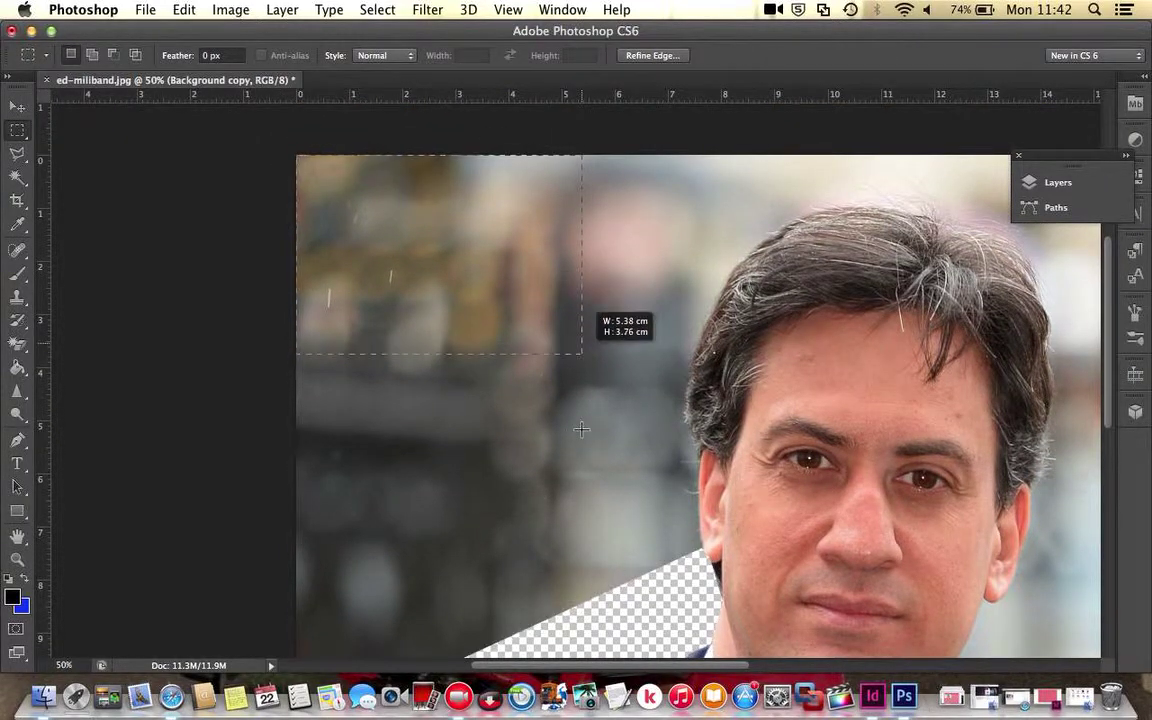
key("Delete")
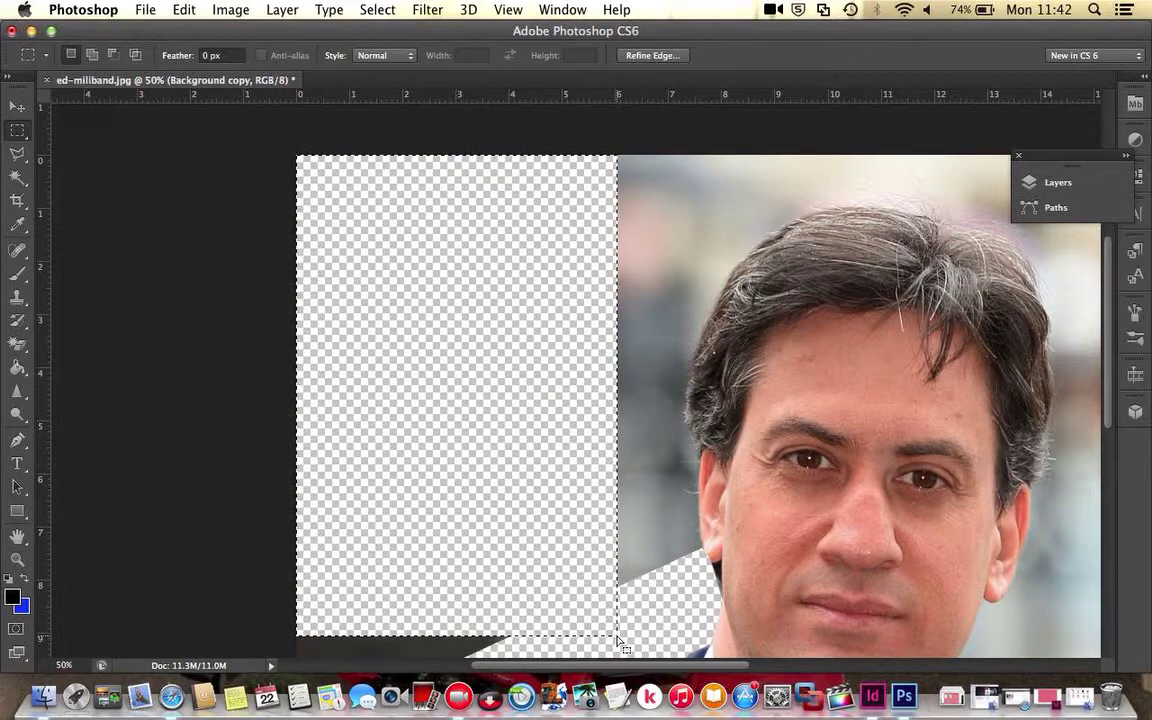
scroll(617, 640, "down", 10)
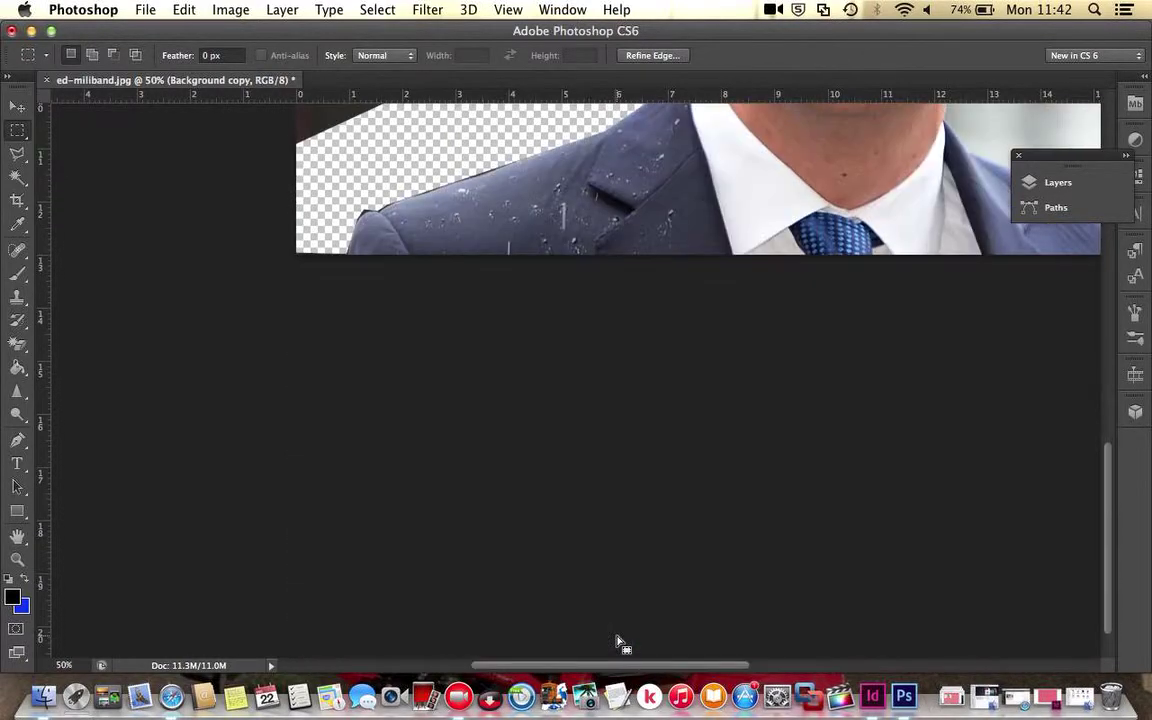
scroll(617, 640, "up", 4)
scroll(617, 642, "up", 1)
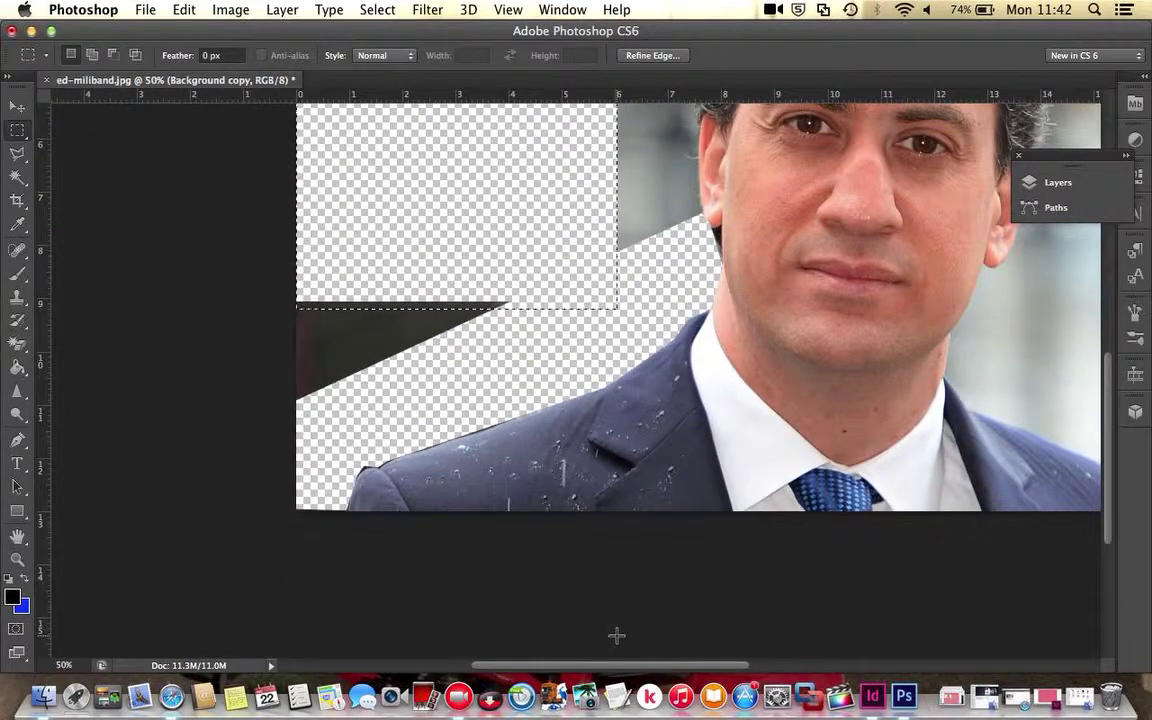
Step: Shift the selection down and left over the leftover dark wedge and delete it
key("Down")
key("Down")
key("Down")
key("Down")
key("Down")
key("Down")
key("Down")
key("Down")
key("Down")
key("Down")
key("Down")
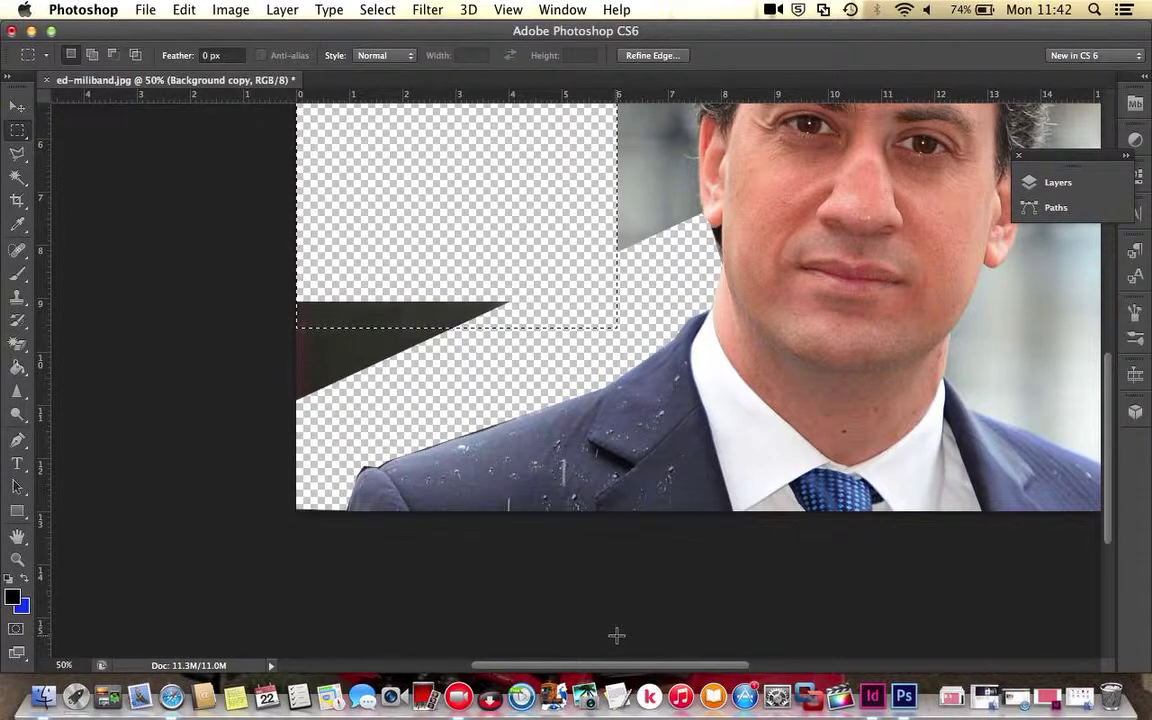
key("Down")
key("Down")
key("Down")
key("Down")
key("Down")
key("Down")
key("Down")
key("Down")
key("Down")
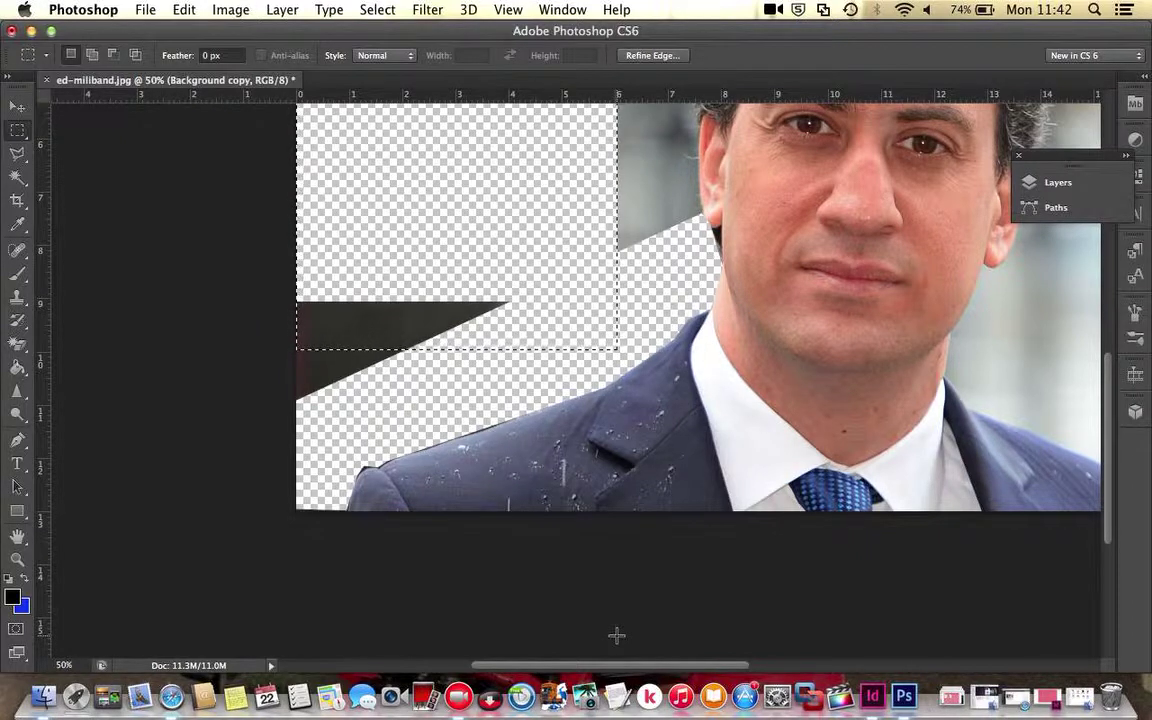
key("Down")
key("Down")
key("Down")
key("Down")
key("Down")
key("Down")
key("Down")
key("Down")
key("Down")
key("Down")
key("Down")
key("Down")
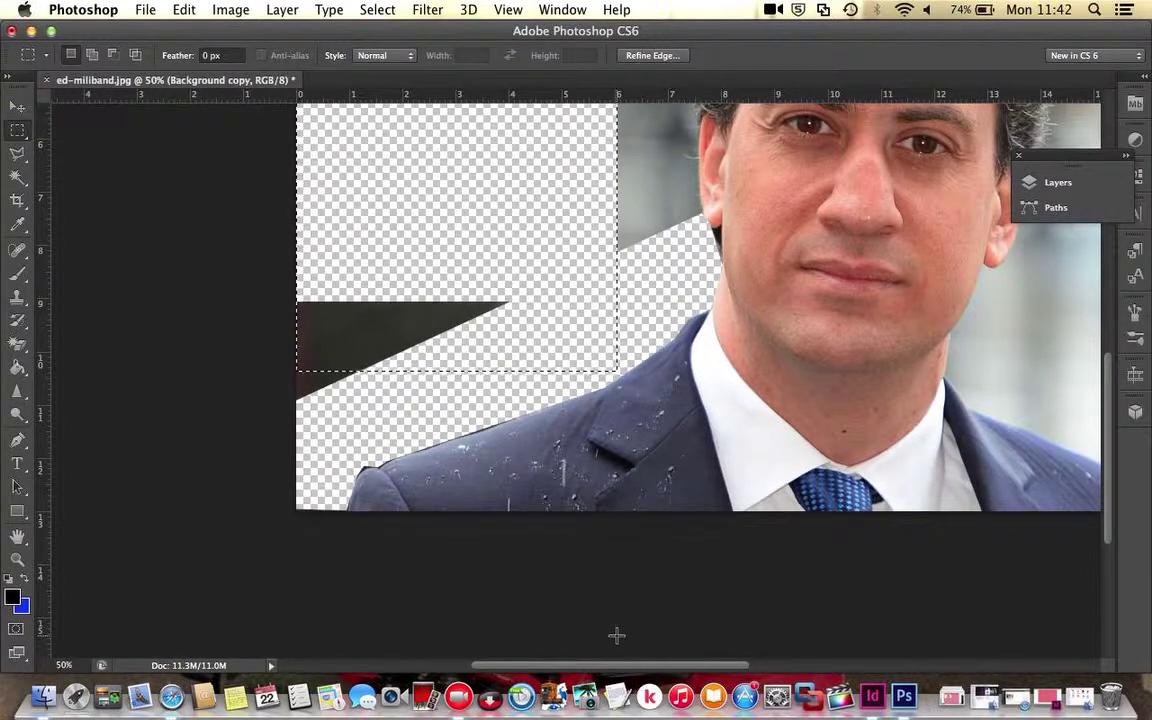
key("Down")
key("Down")
key("Down")
key("Down")
key("Down")
key("Down")
key("Down")
key("Down")
key("Down")
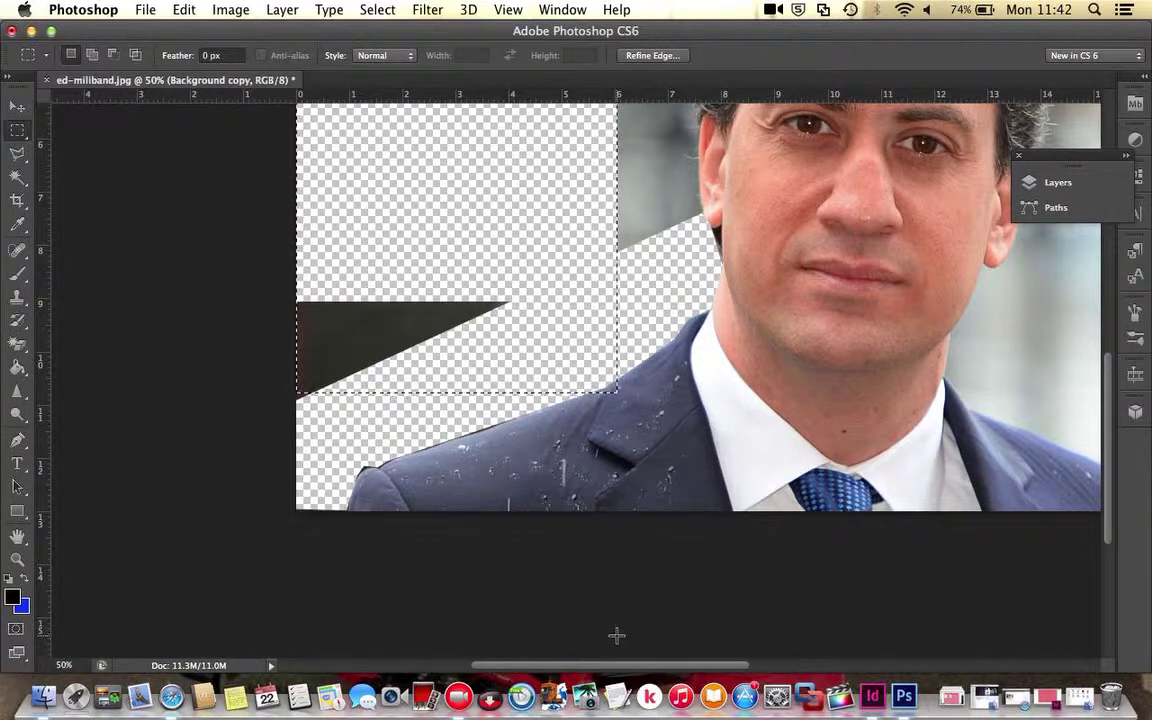
key("Down")
key("Down")
key("Down")
key("Left")
key("Left")
key("Left")
key("Left")
key("Up")
key("Up")
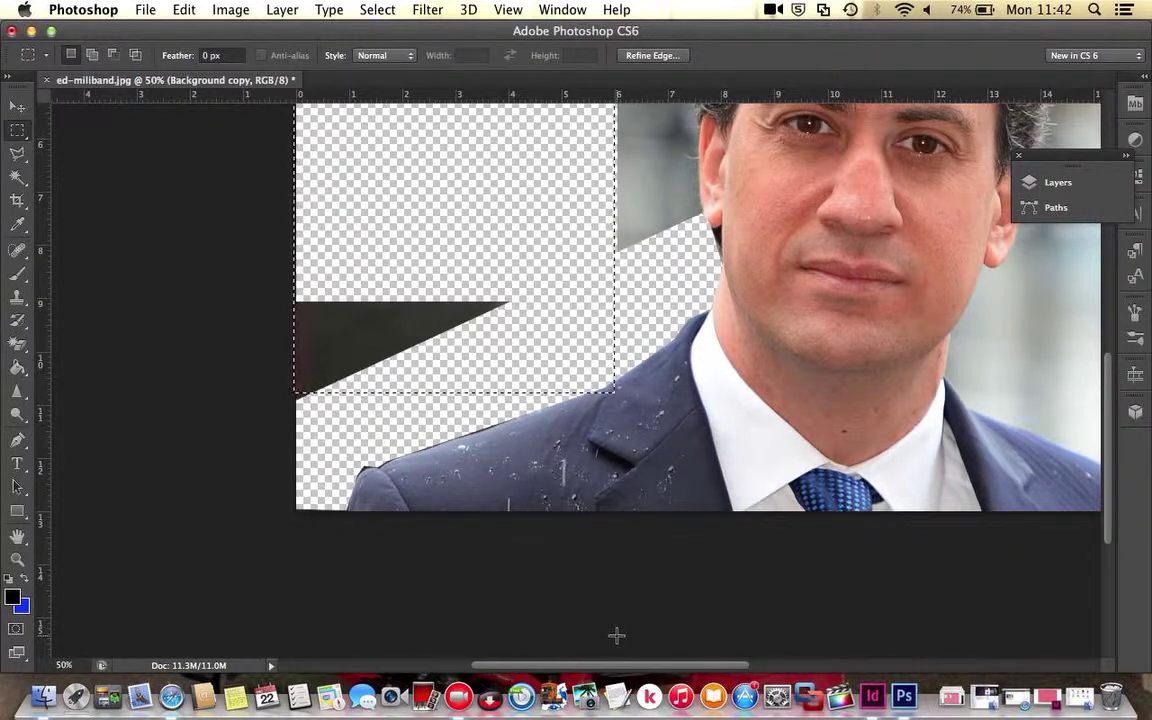
key("Left")
key("Left")
key("Up")
key("Up")
key("Left")
key("Left")
key("Left")
key("Left")
key("Left")
key("Left")
key("Left")
key("Left")
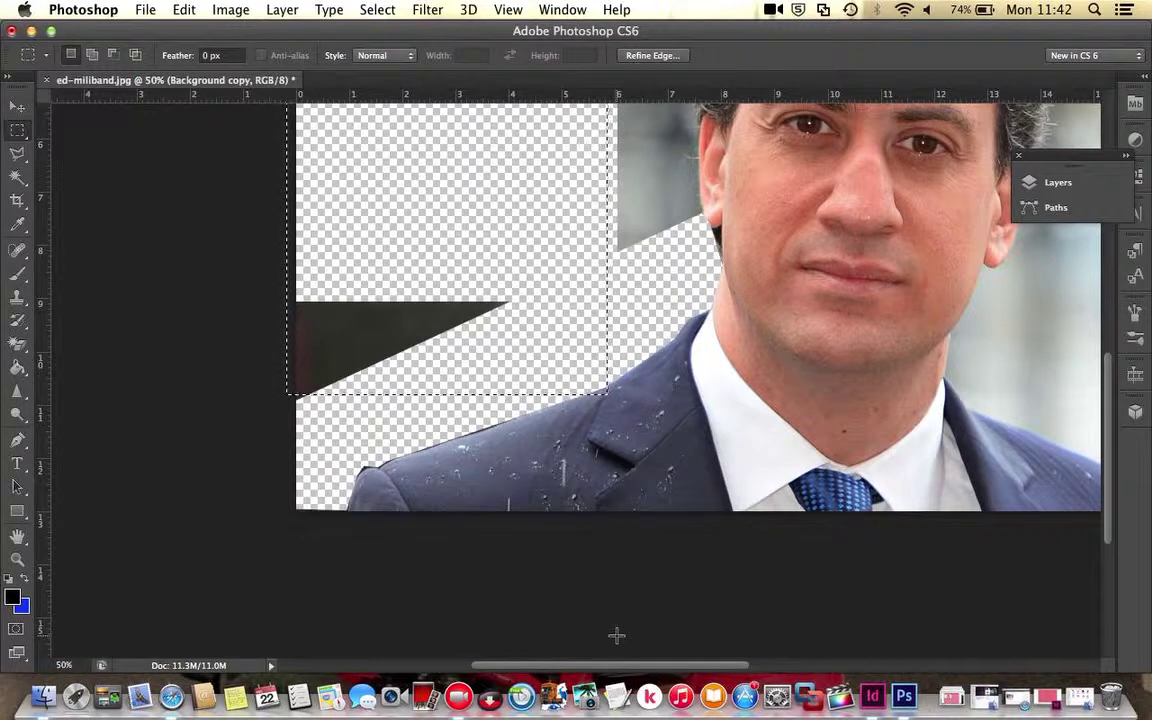
key("Left")
key("Left")
key("Left")
key("Left")
key("Left")
key("Left")
key("Left")
key("Left")
key("Left")
key("Left")
key("Left")
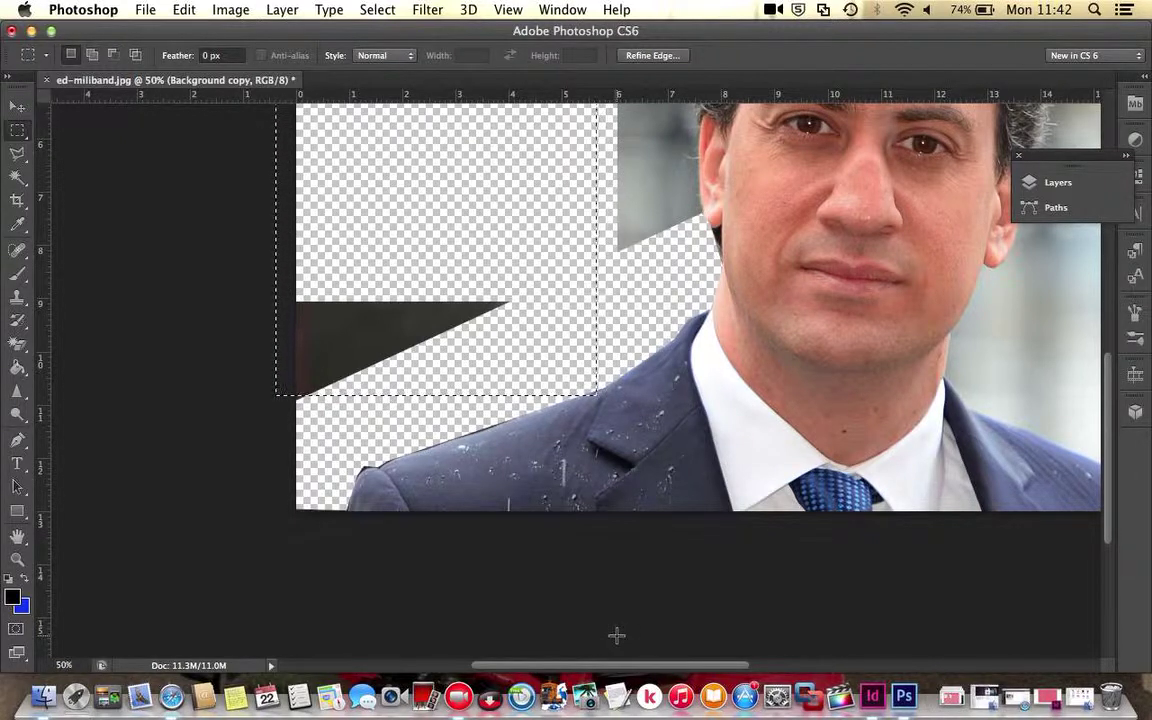
key("Left")
key("Left")
key("Left")
key("Left")
key("Left")
key("Left")
key("Left")
key("Left")
key("Left")
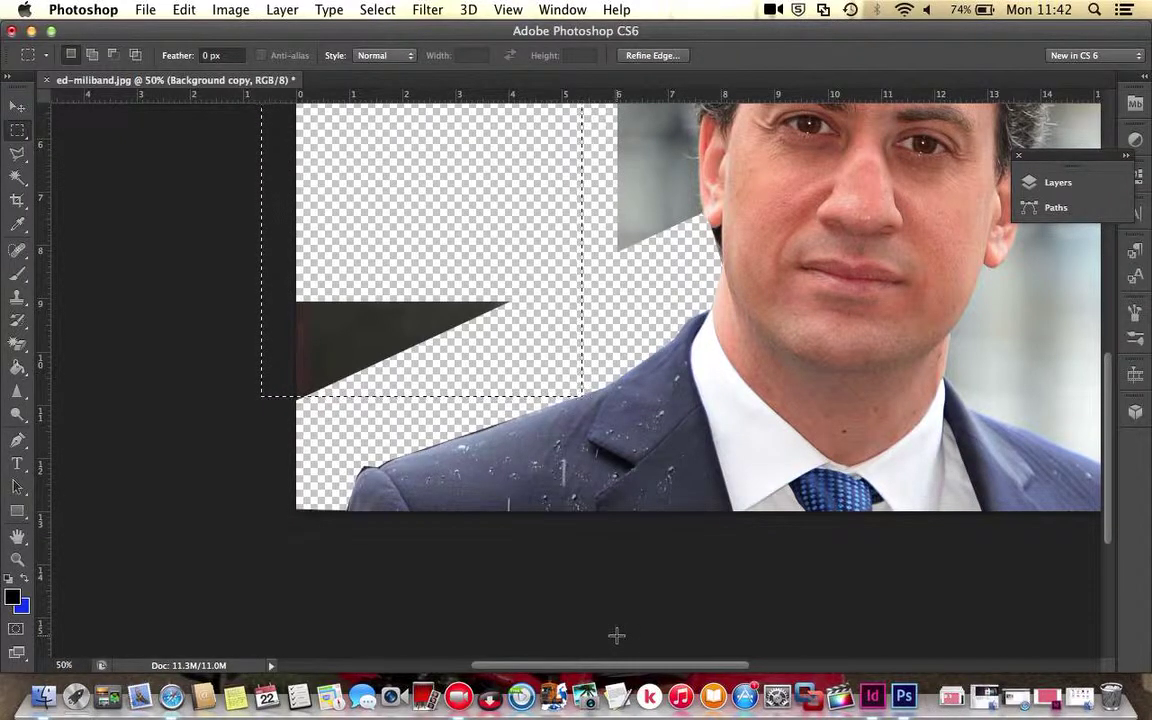
key("Left")
key("Left")
key("Left")
key("Left")
key("Left")
key("Left")
key("Left")
key("Left")
key("Left")
key("Left")
key("Left")
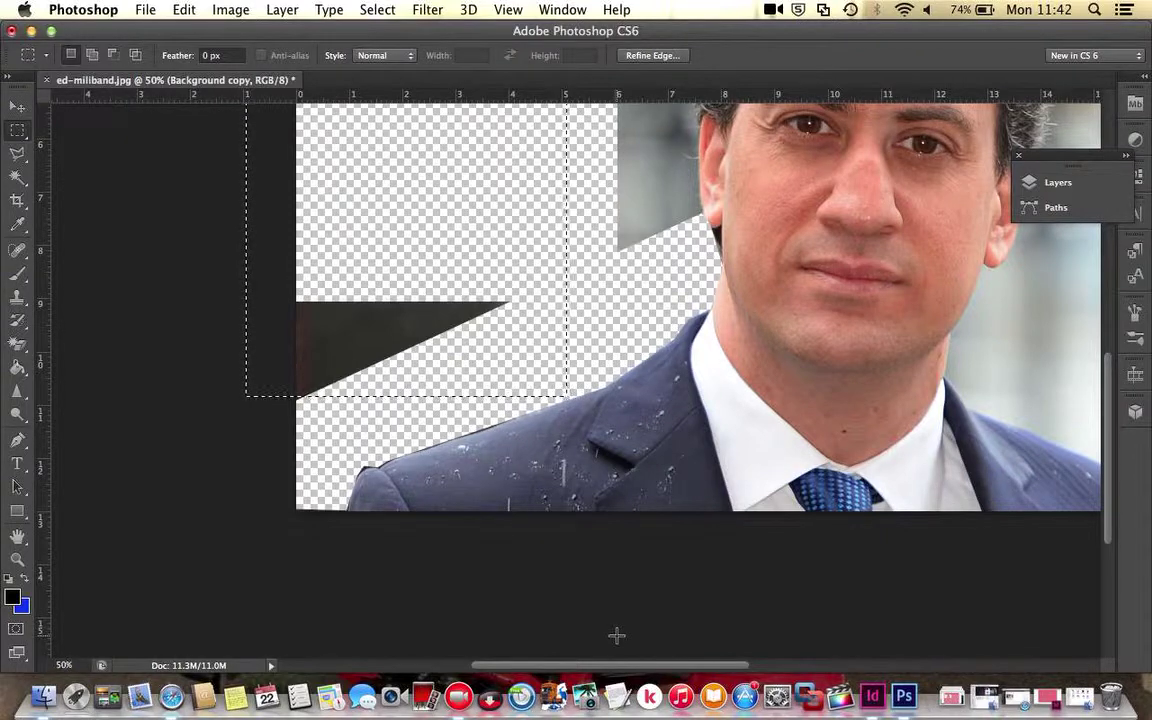
key("Left")
key("Left")
key("Left")
key("Left")
key("Left")
key("Left")
key("Left")
key("Down")
key("Down")
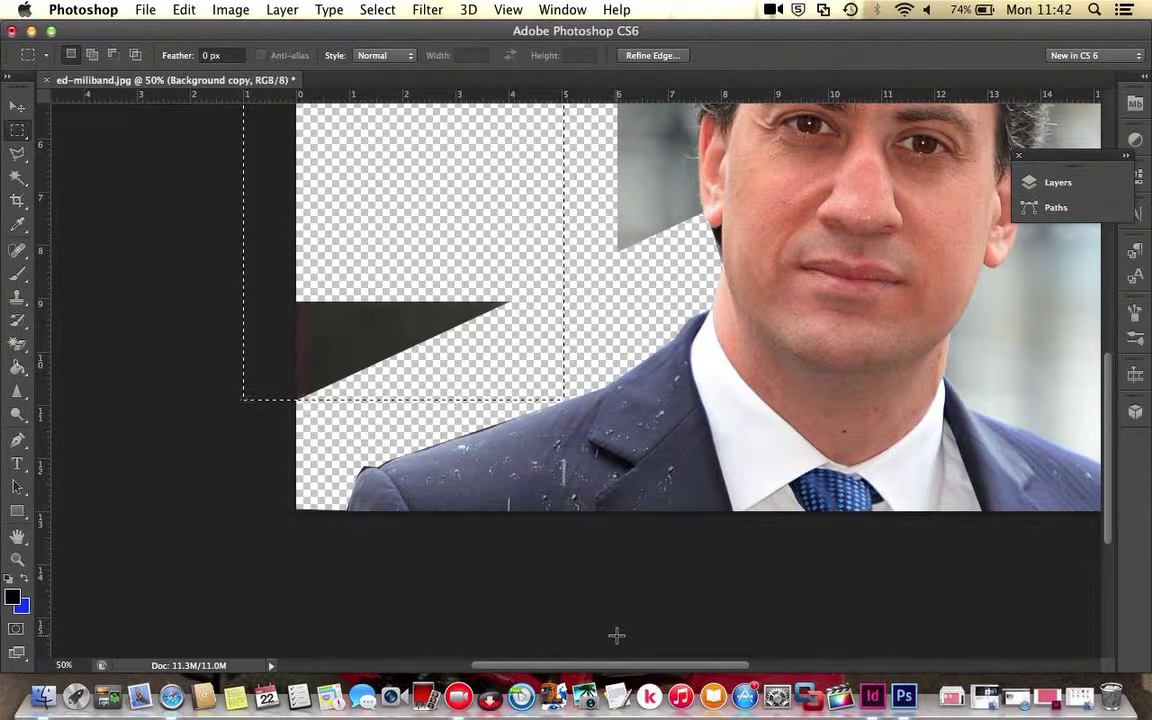
key("Down")
key("Down")
key("Down")
key("Delete")
scroll(710, 345, "up", 5)
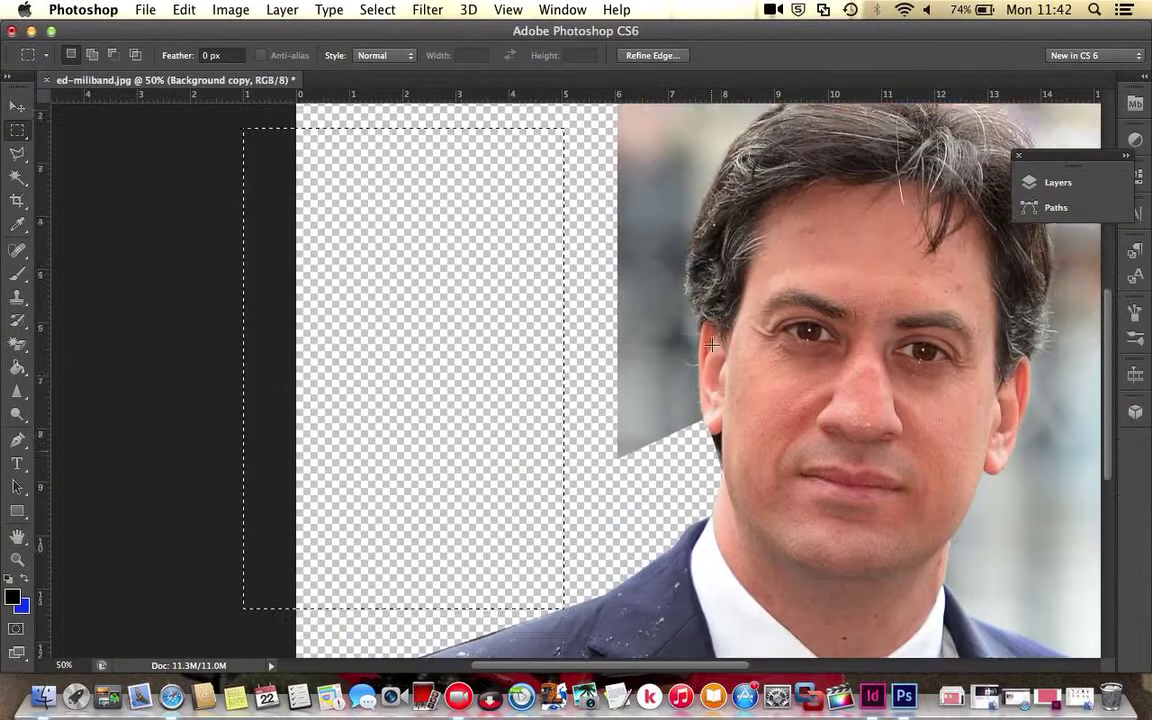
scroll(710, 345, "up", 2)
scroll(710, 345, "up", 1)
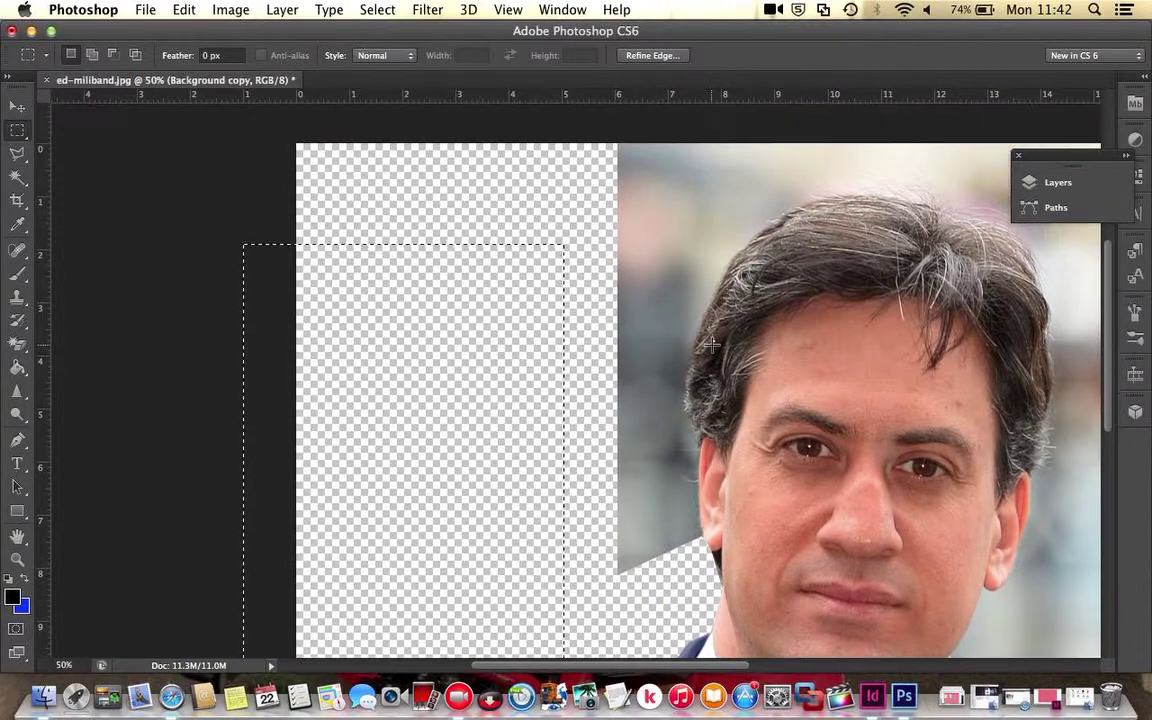
Step: Clear the rectangular selection and switch to the Polygonal Lasso Tool
left_click(785, 147)
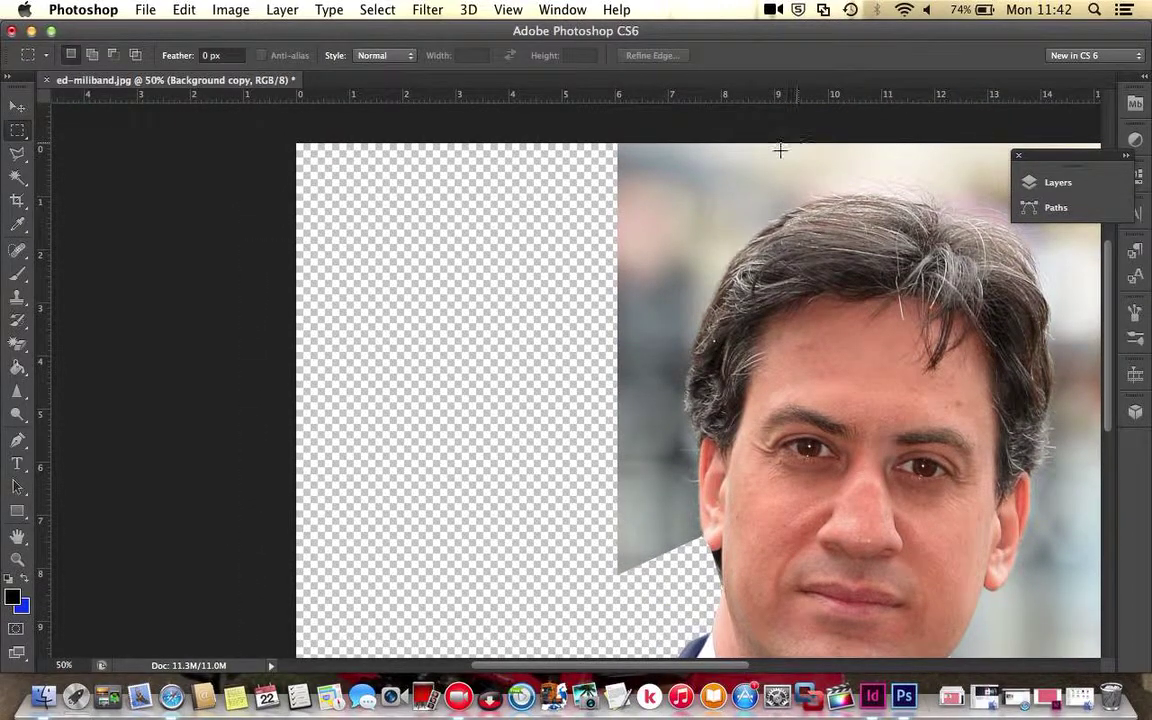
left_click(21, 163)
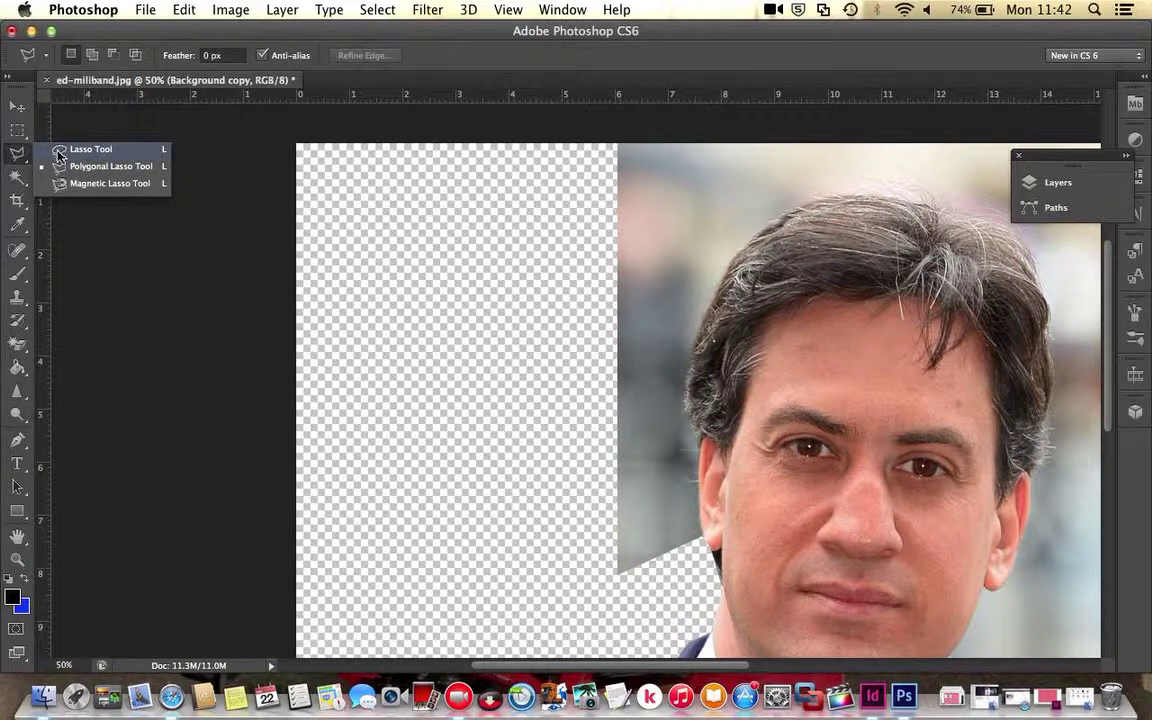
left_click(53, 167)
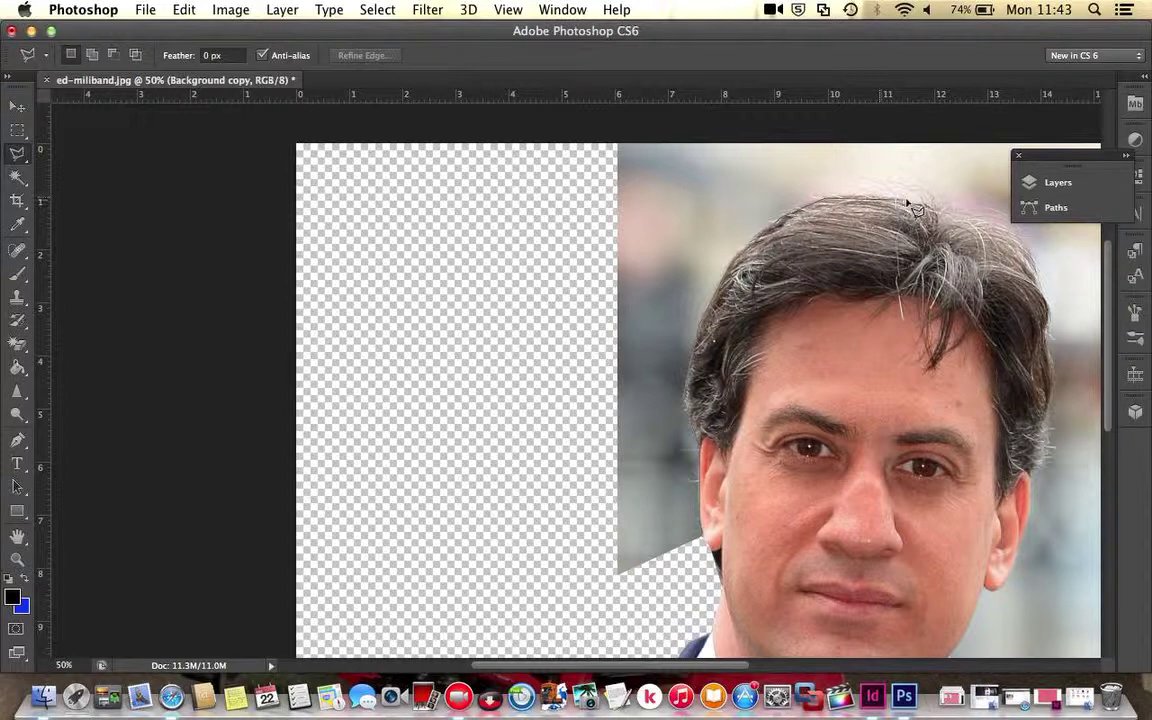
Step: Trace a straight-edged outline from the top of the hair down the face to the chin
left_click(815, 188)
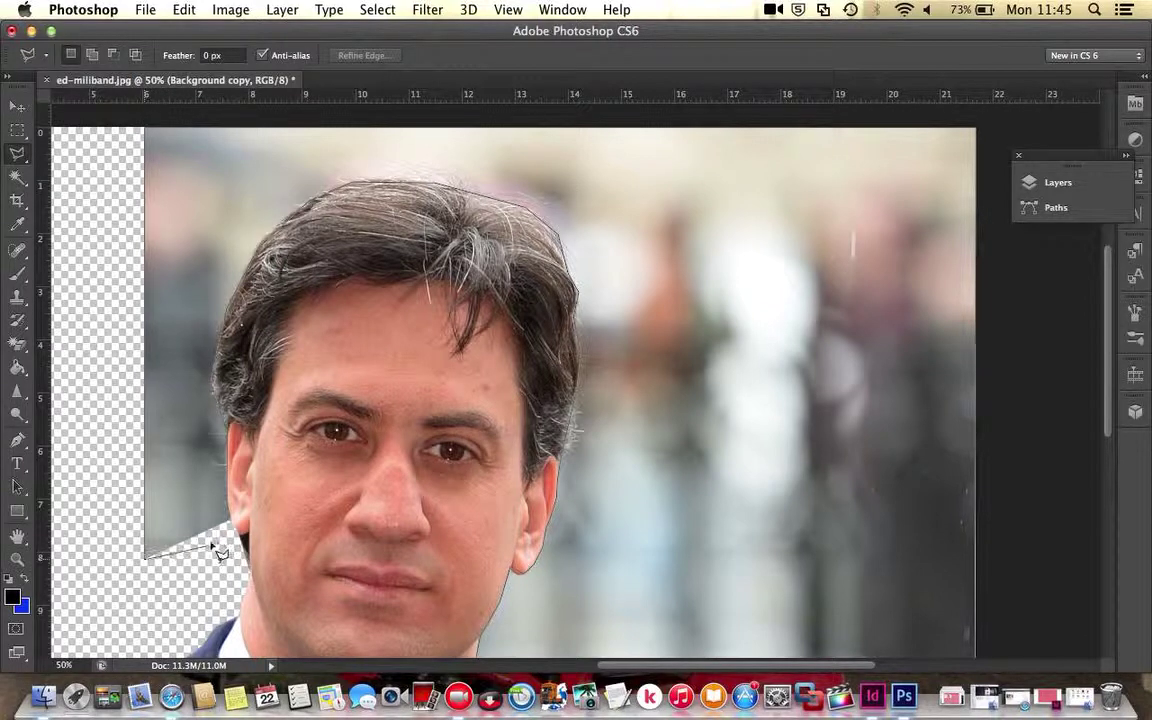
Step: Close the outline, delete the blurred background around the head, and deselect
left_click(236, 522)
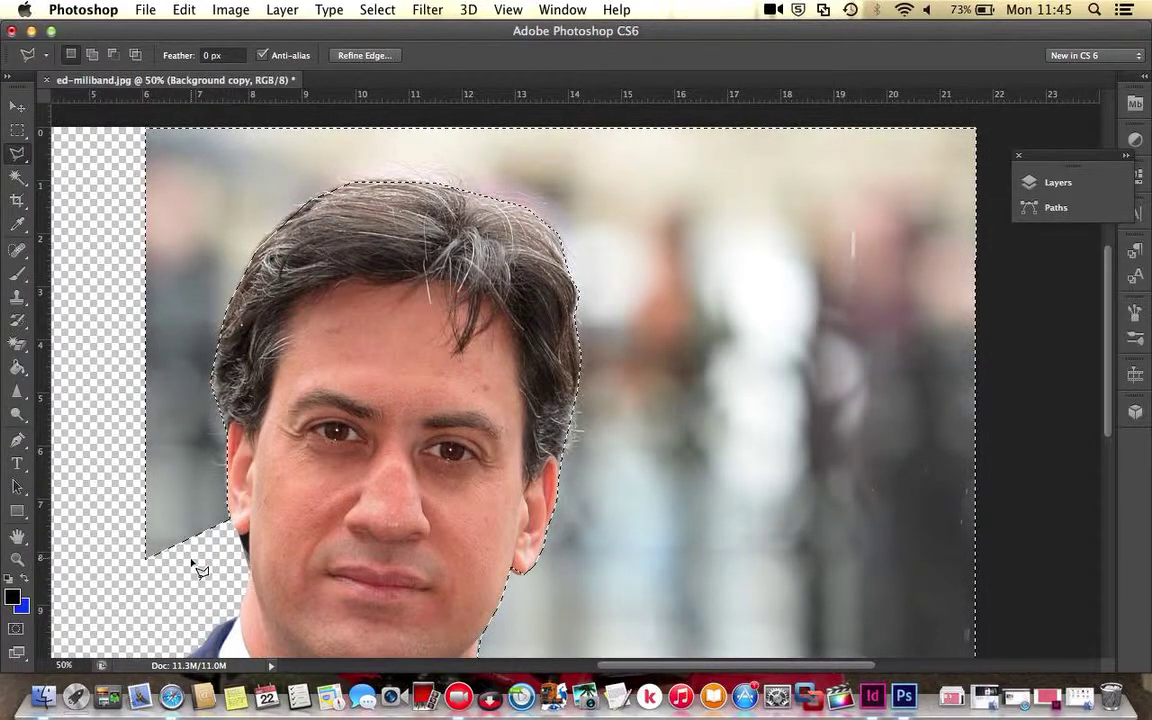
key("Delete")
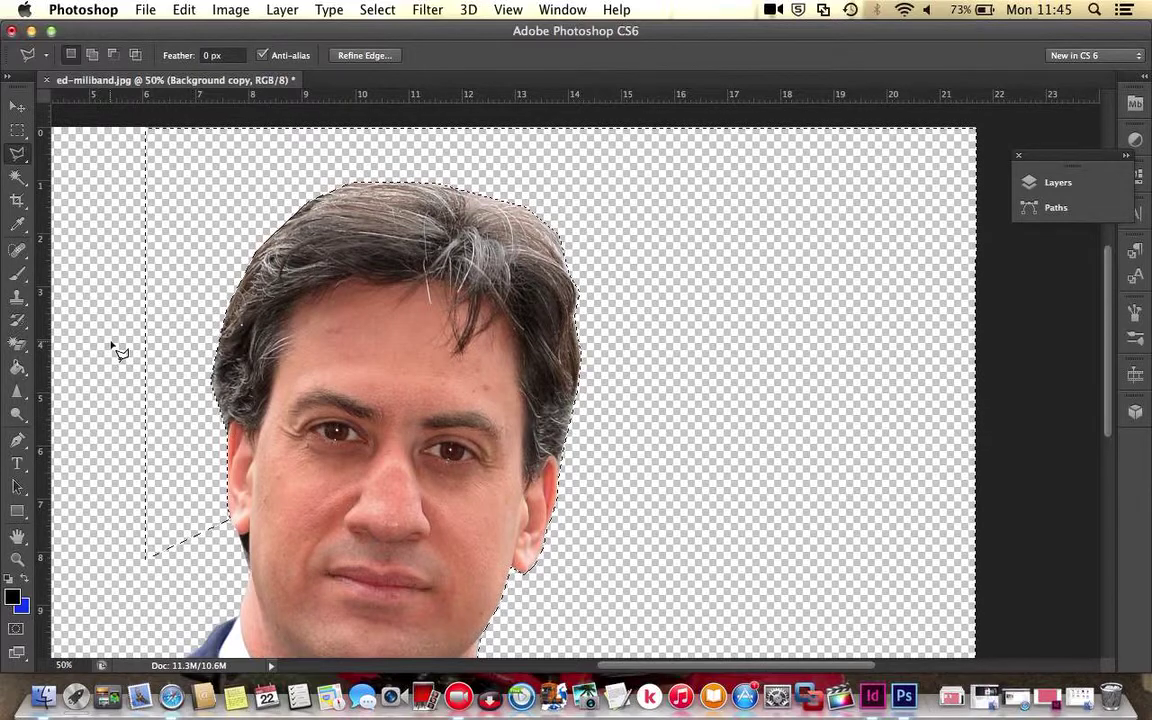
scroll(224, 327, "down", 10)
scroll(220, 328, "up", 5)
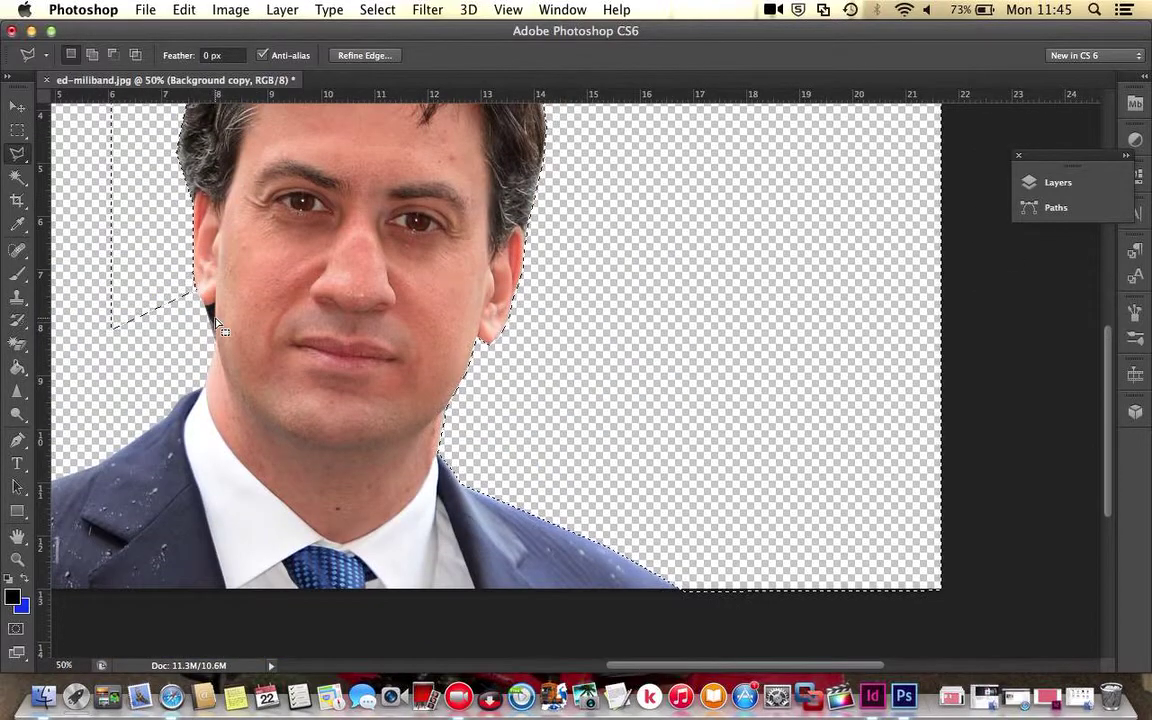
key("ctrl+d")
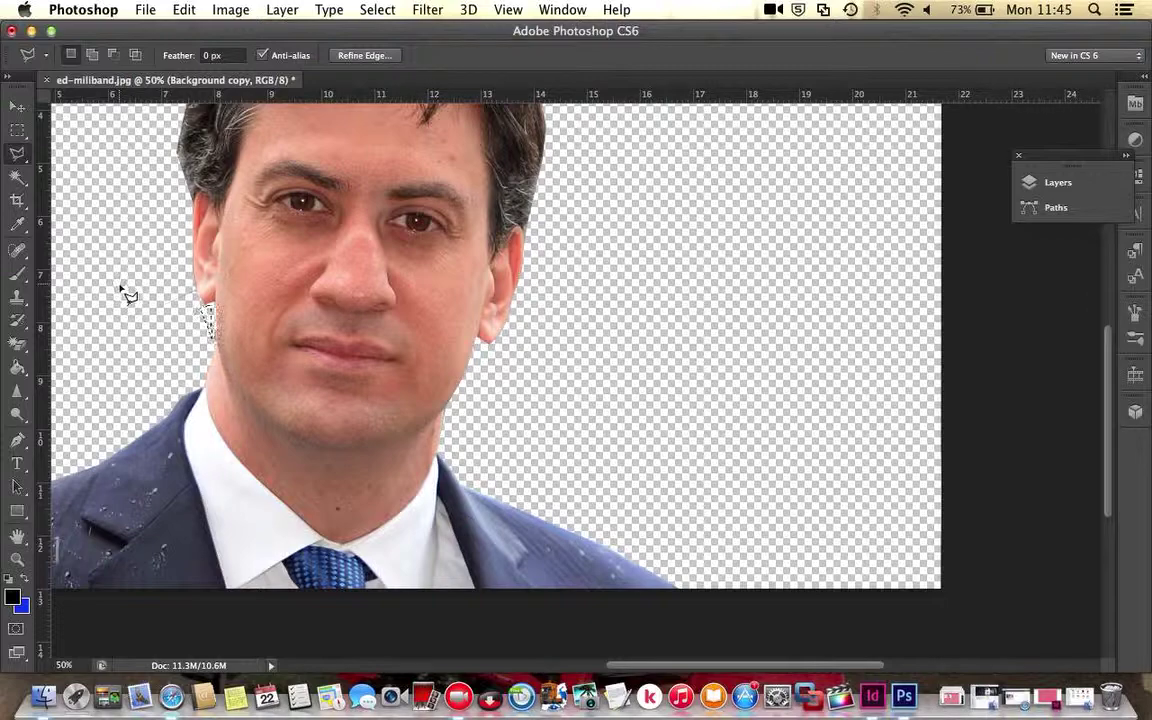
Step: Switch to the Move tool and bring the shirt and suit into view
scroll(125, 293, "up", 10)
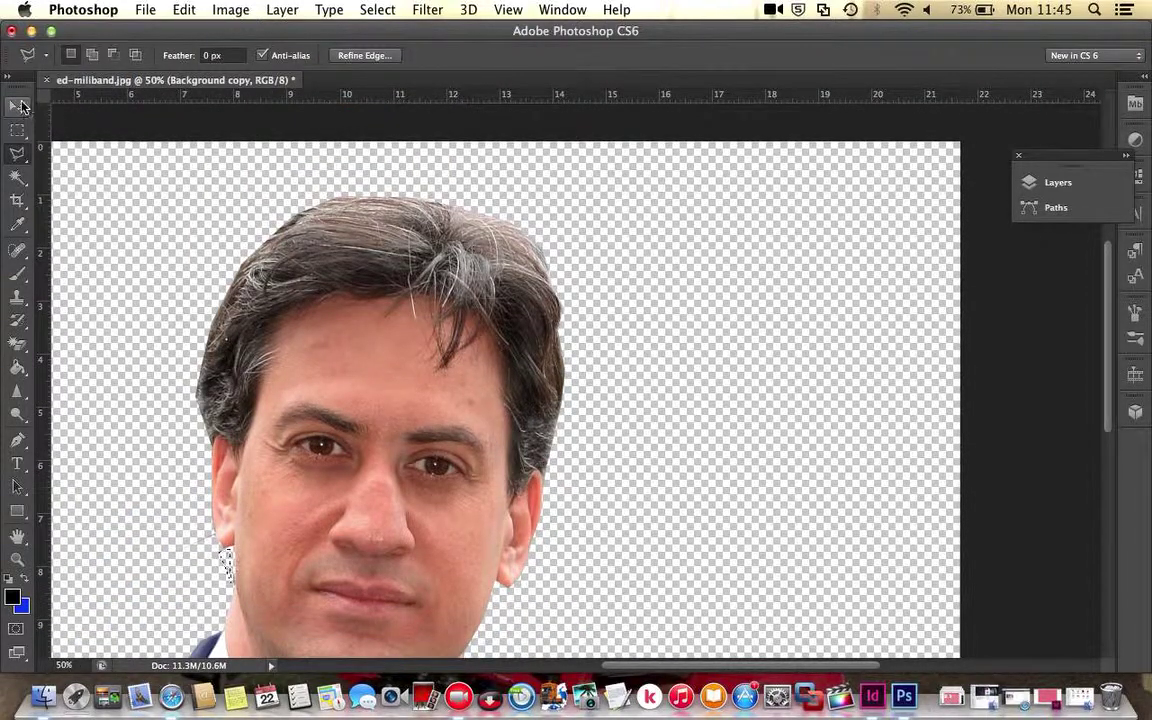
left_click(17, 106)
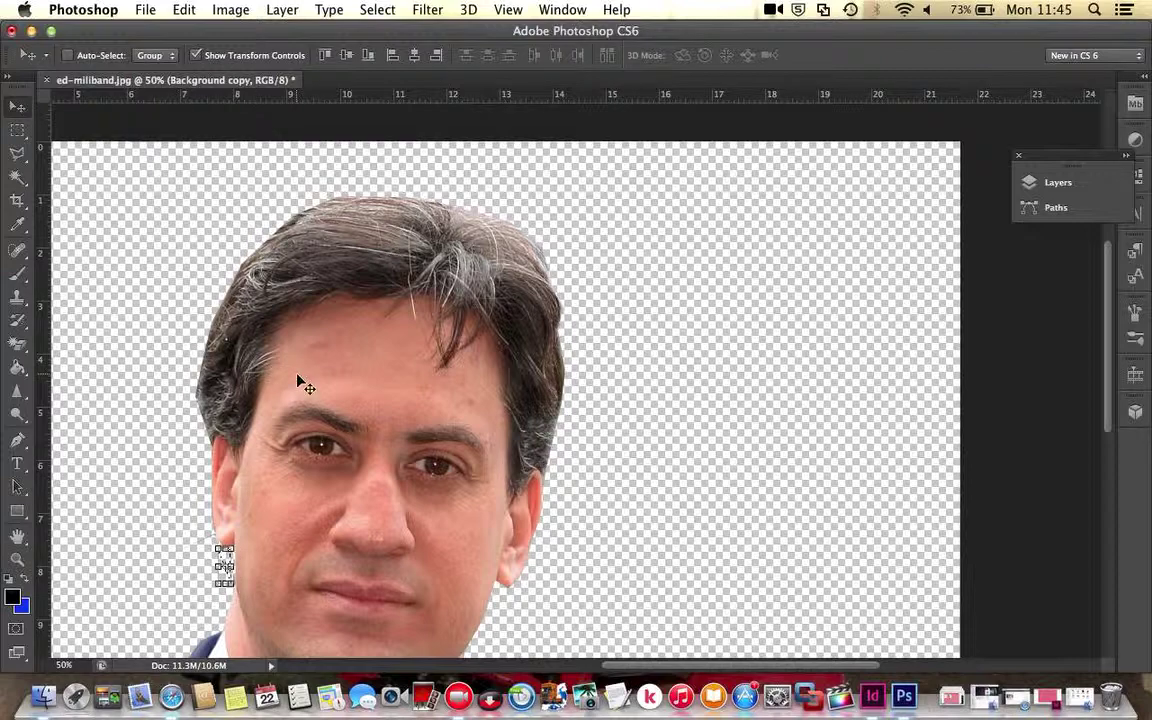
scroll(235, 305, "down", 10)
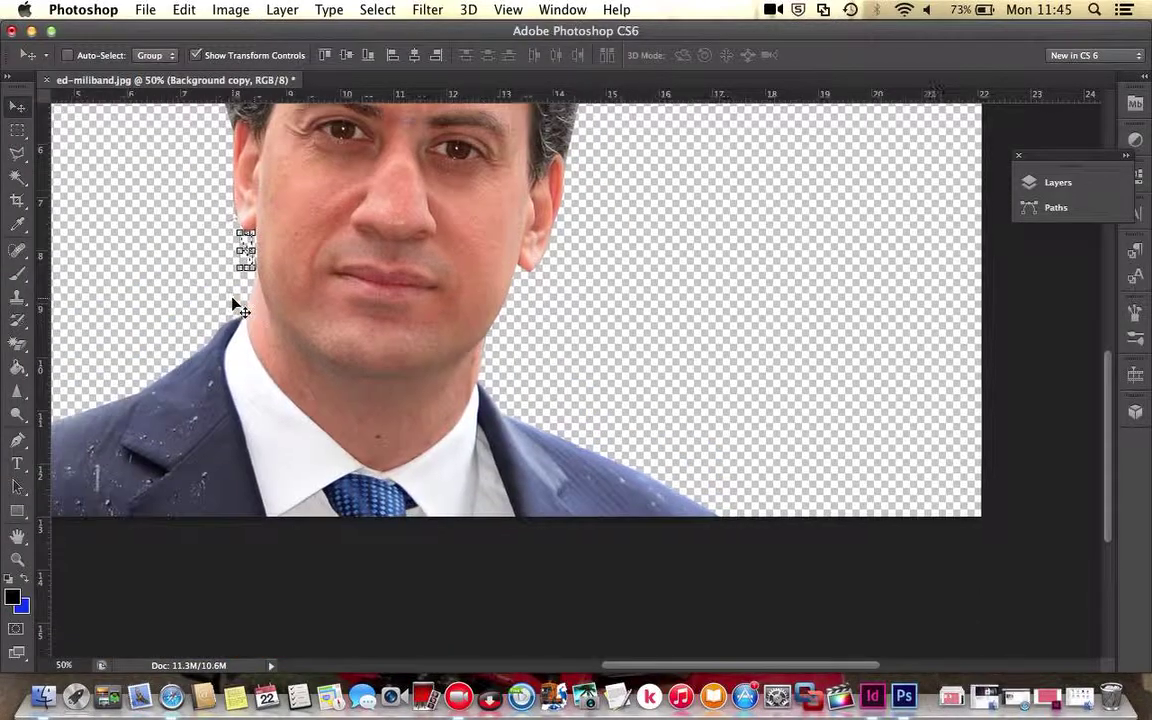
scroll(235, 305, "left", 5)
scroll(235, 305, "left", 5)
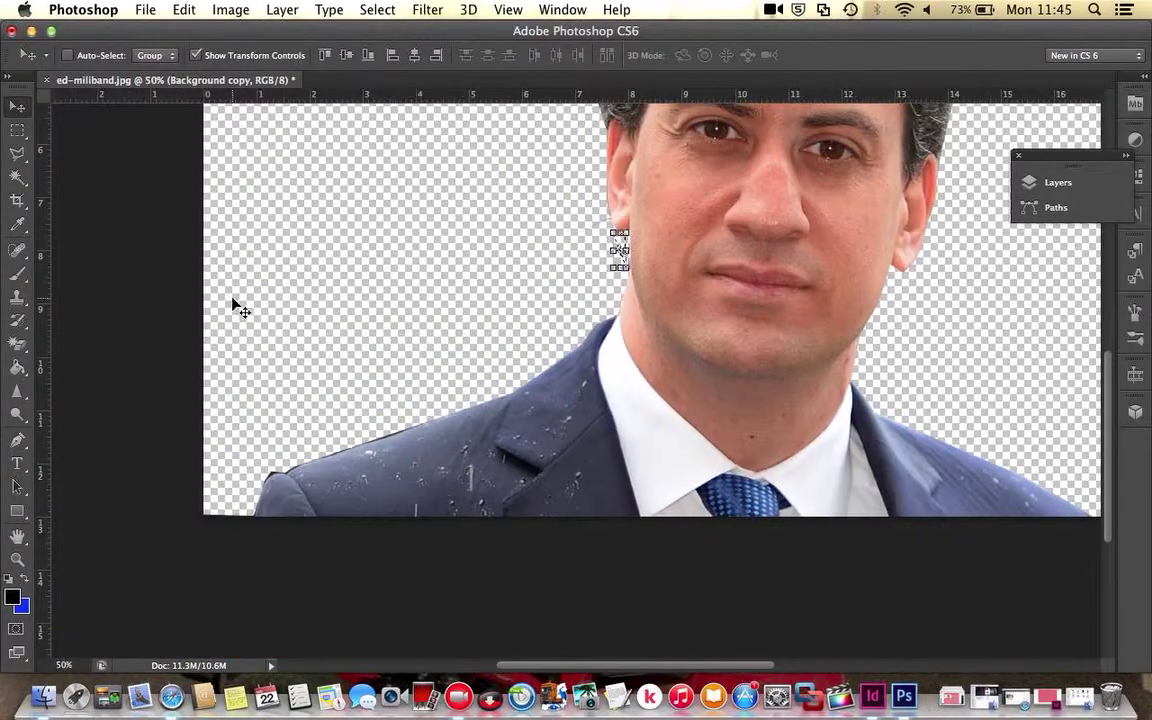
Step: At 100% zoom, start a Polygonal Lasso outline at the jacket's bottom-left corner
left_click(16, 155)
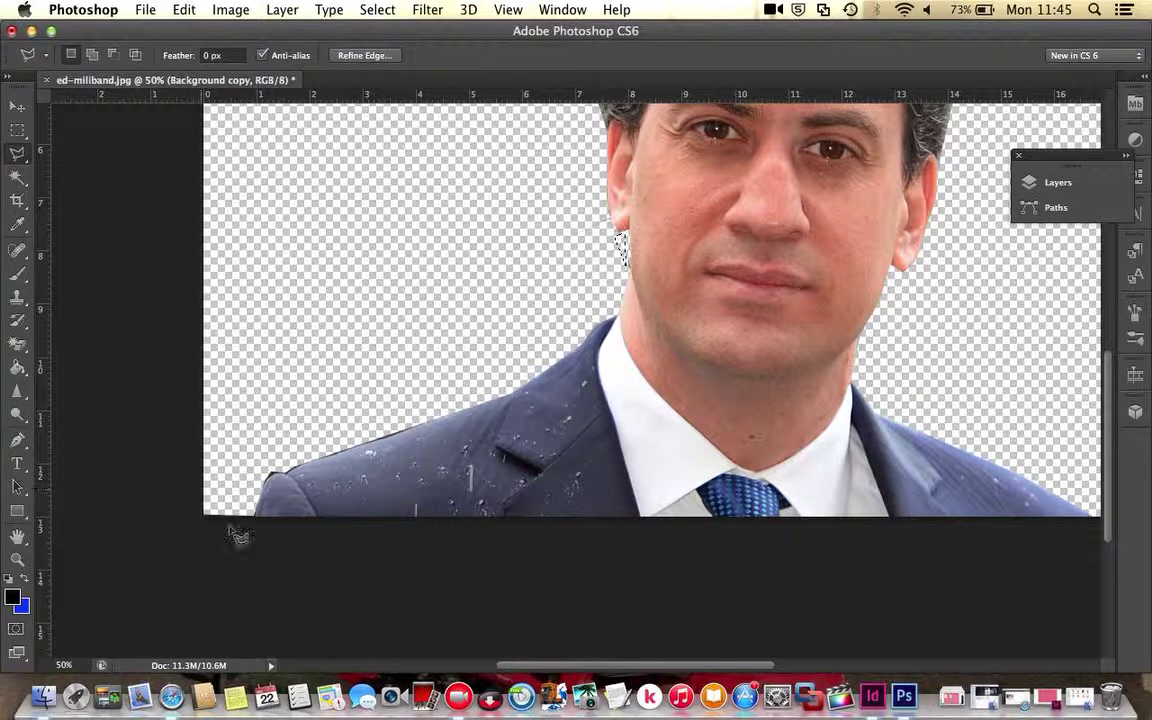
key("super+plus")
key("super+plus")
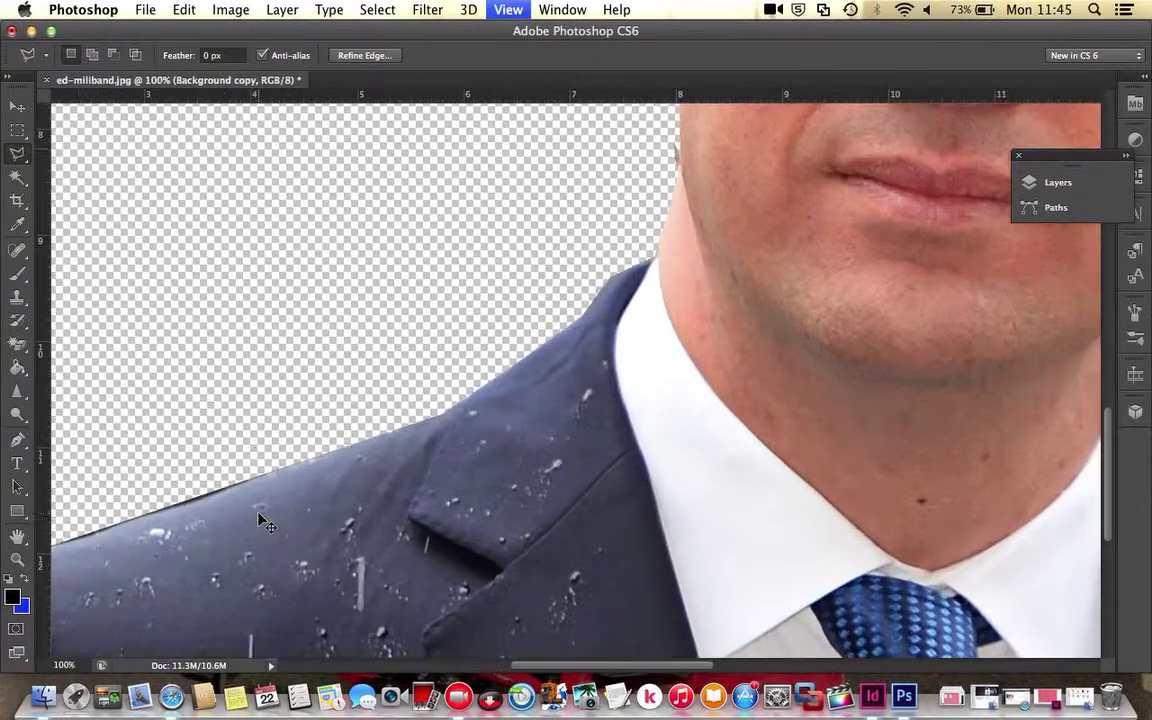
scroll(263, 521, "left", 2)
scroll(263, 521, "left", 3)
scroll(263, 521, "down", 3)
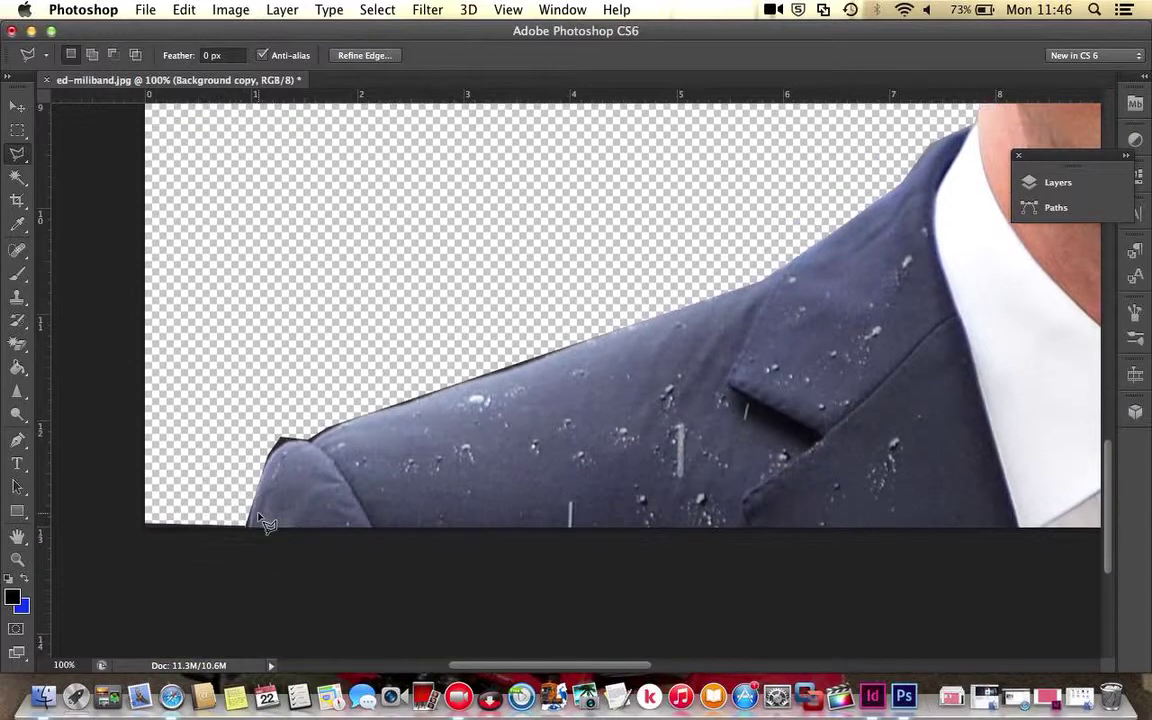
left_click(248, 525)
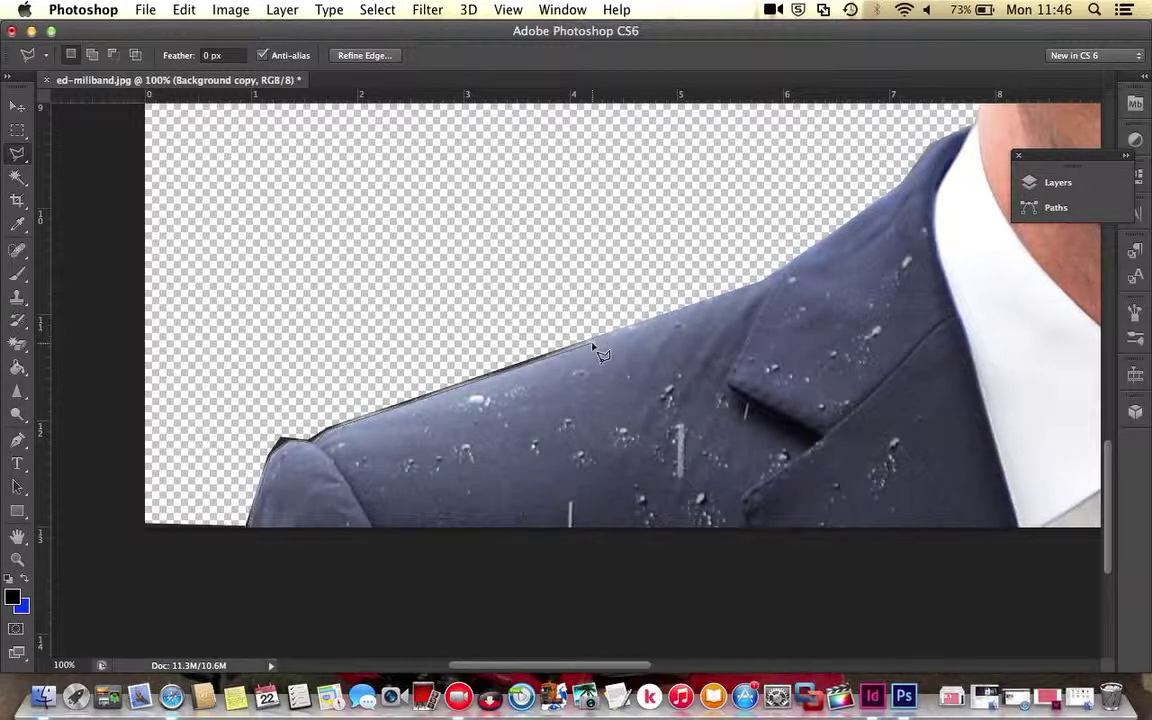
Step: Close a selection outline around the dark fringe on the jacket's left shoulder
left_click(592, 345)
left_click(432, 262)
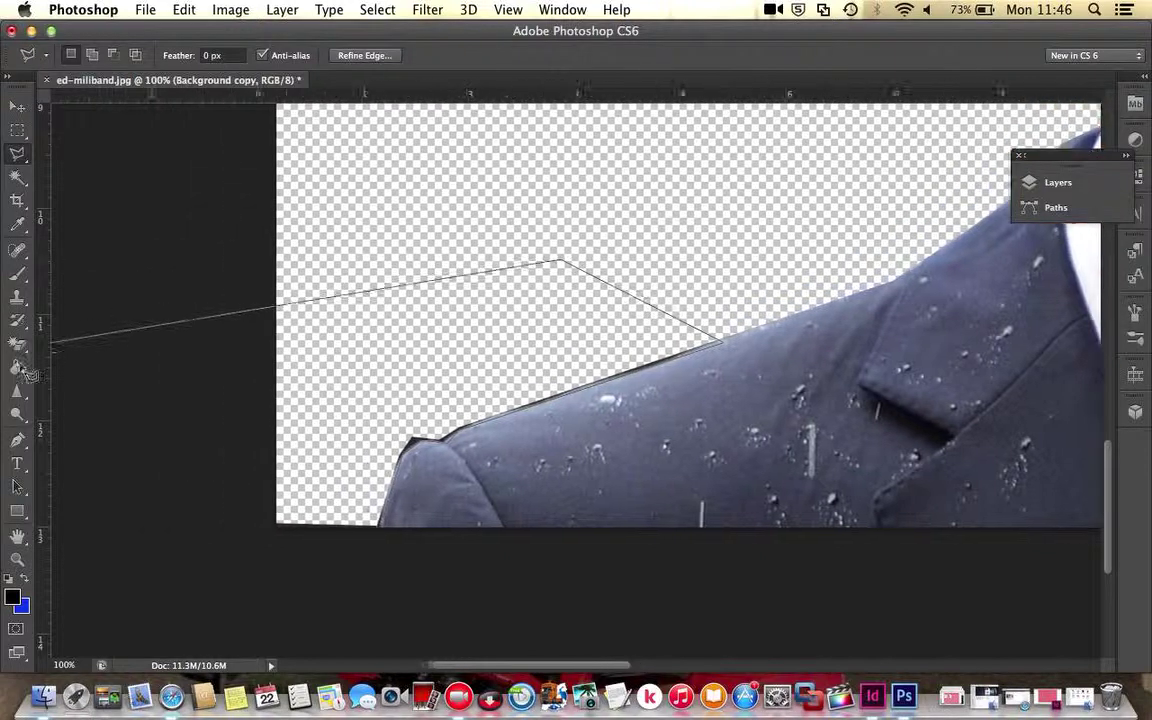
left_click(383, 340)
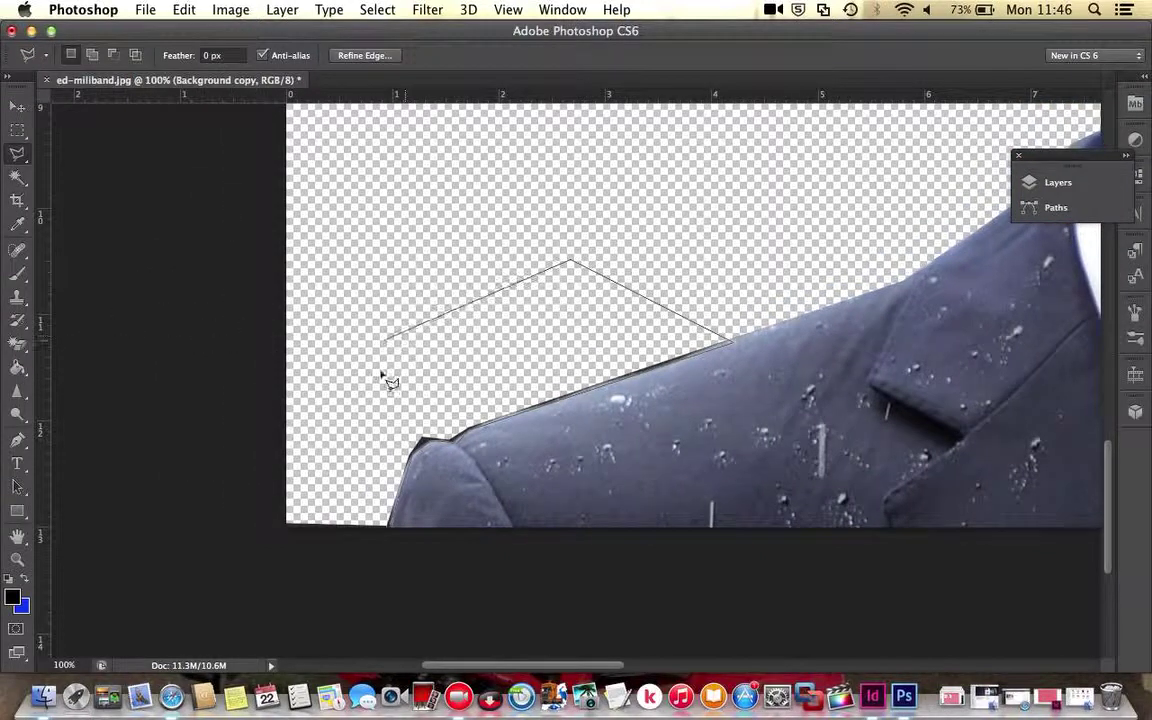
double_click(391, 525)
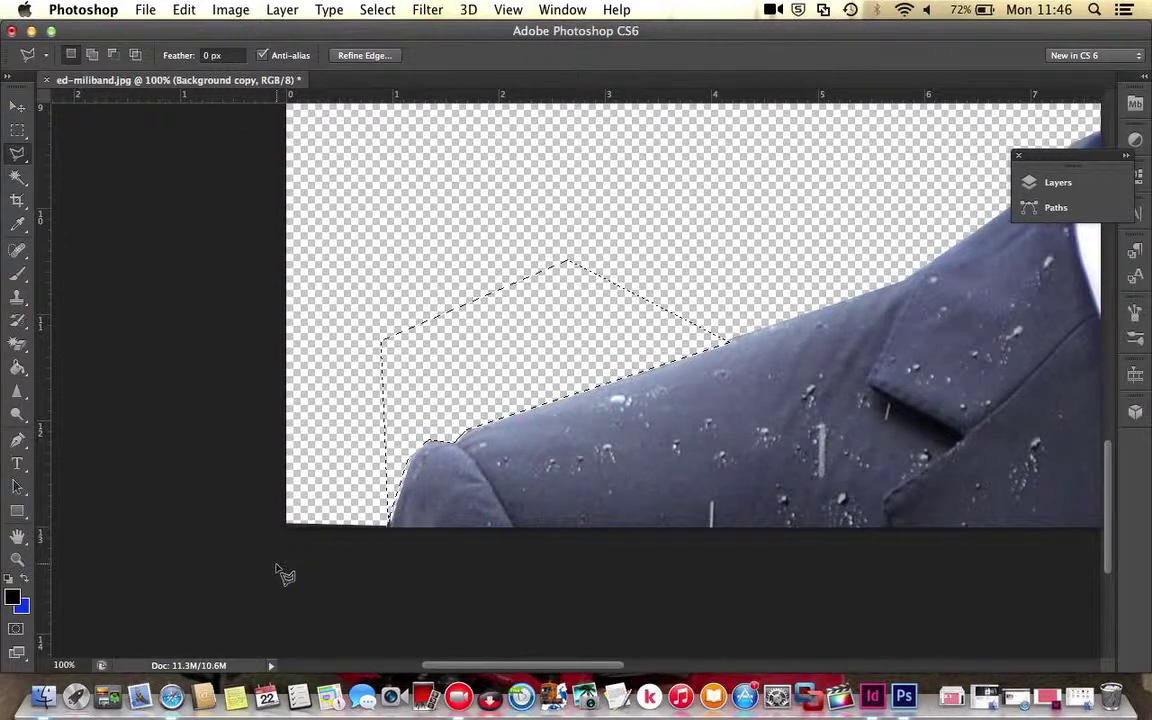
Step: Deselect, then select the jacket's matching-colour area with the Magic Wand at tolerance 32
left_click(18, 106)
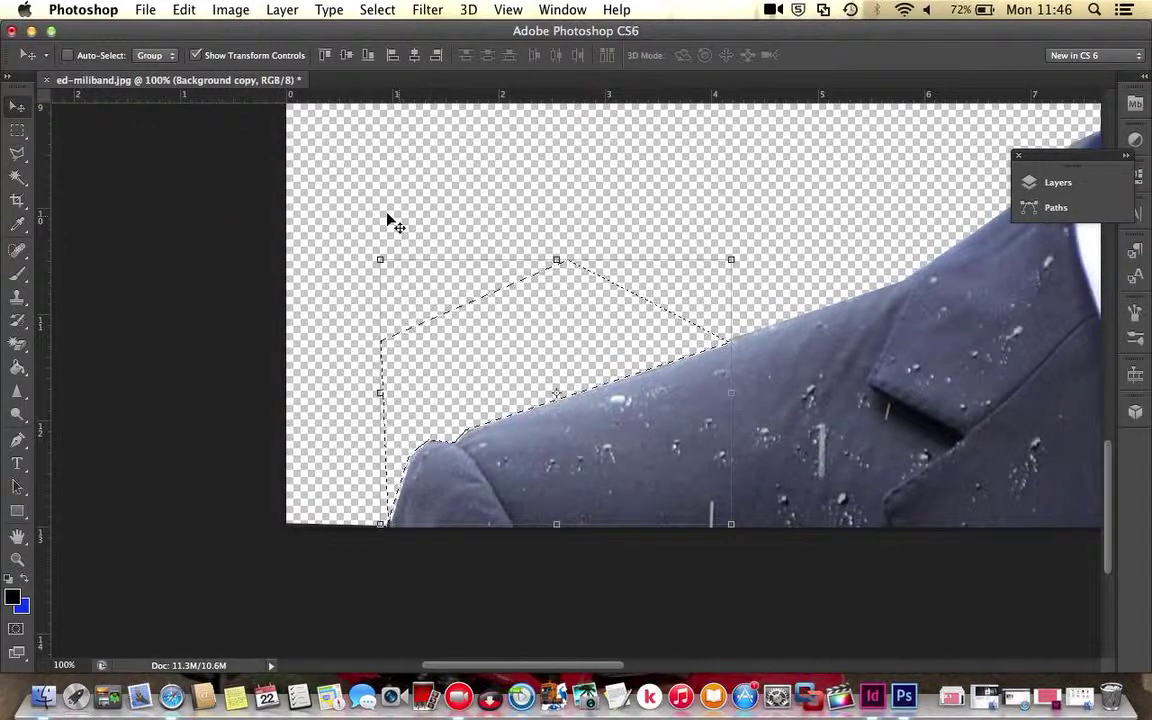
key("super+d")
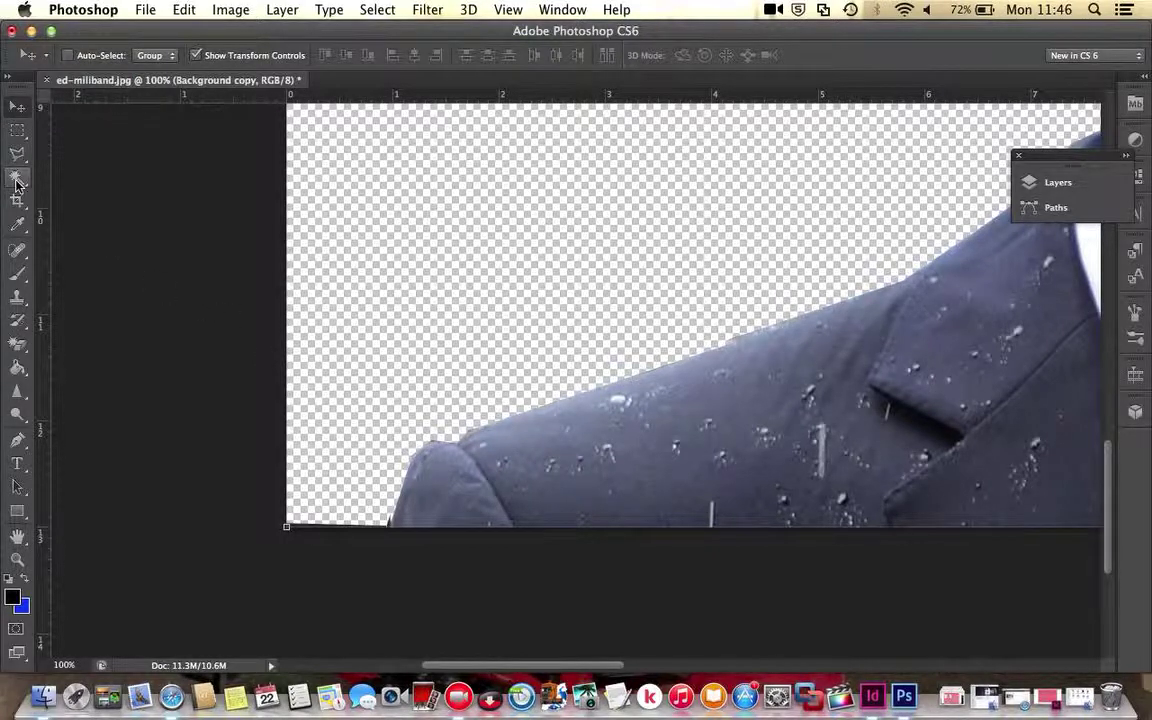
left_click(17, 179)
left_click(391, 524)
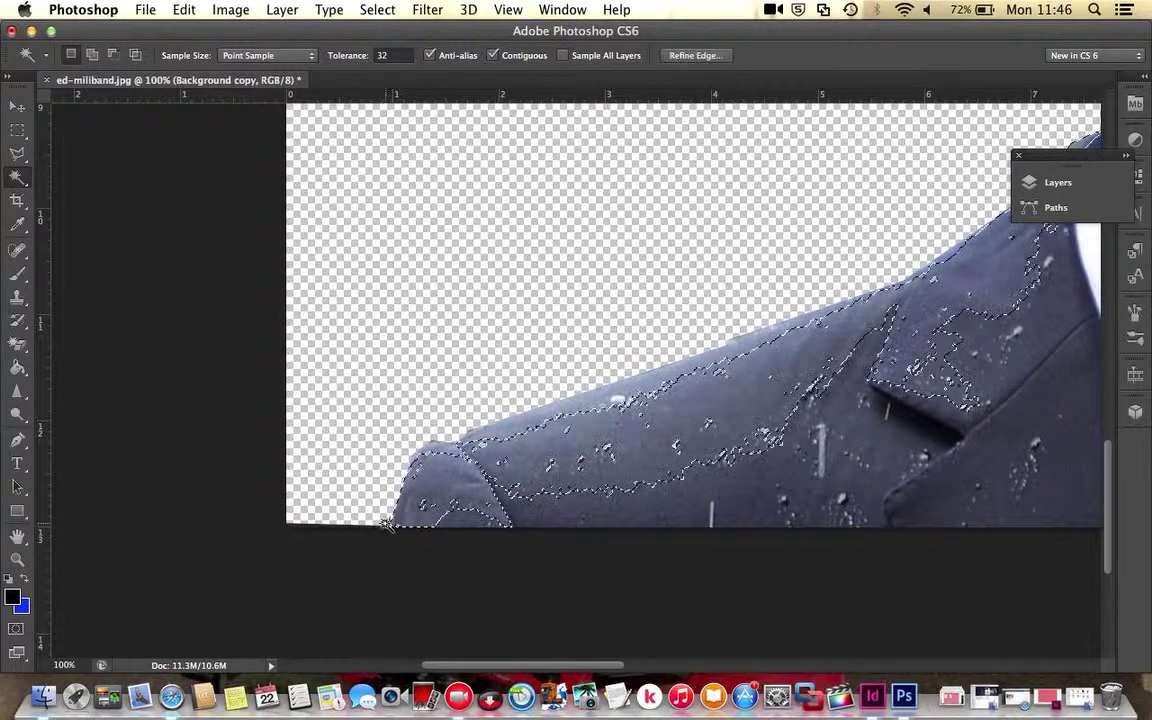